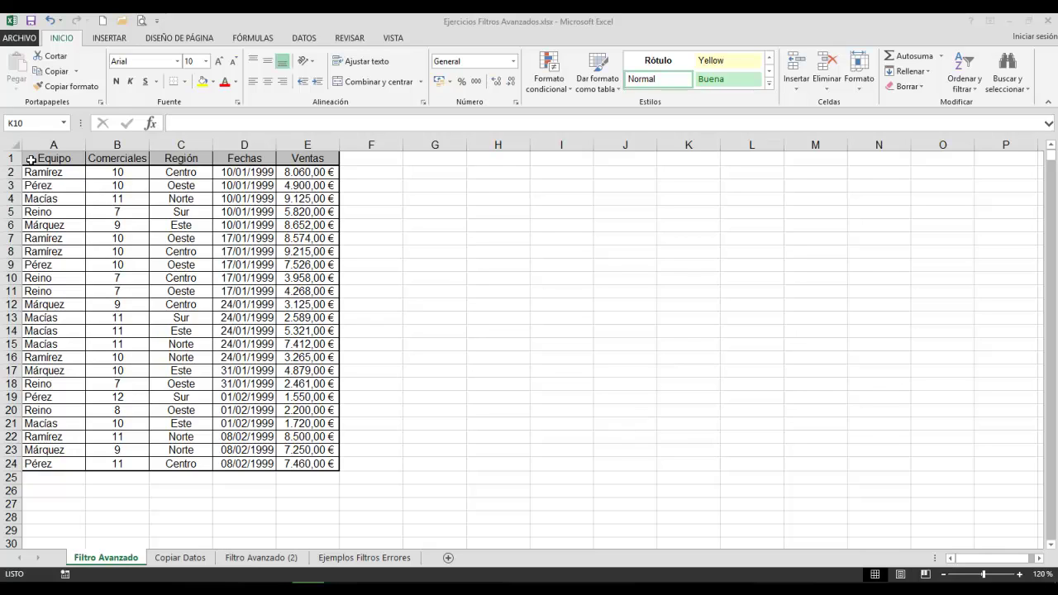
# Copy the table's header row A1:E1 and paste it at A27 to start the criteria range.
pyautogui.moveTo(37, 161); pyautogui.dragTo(295, 160)
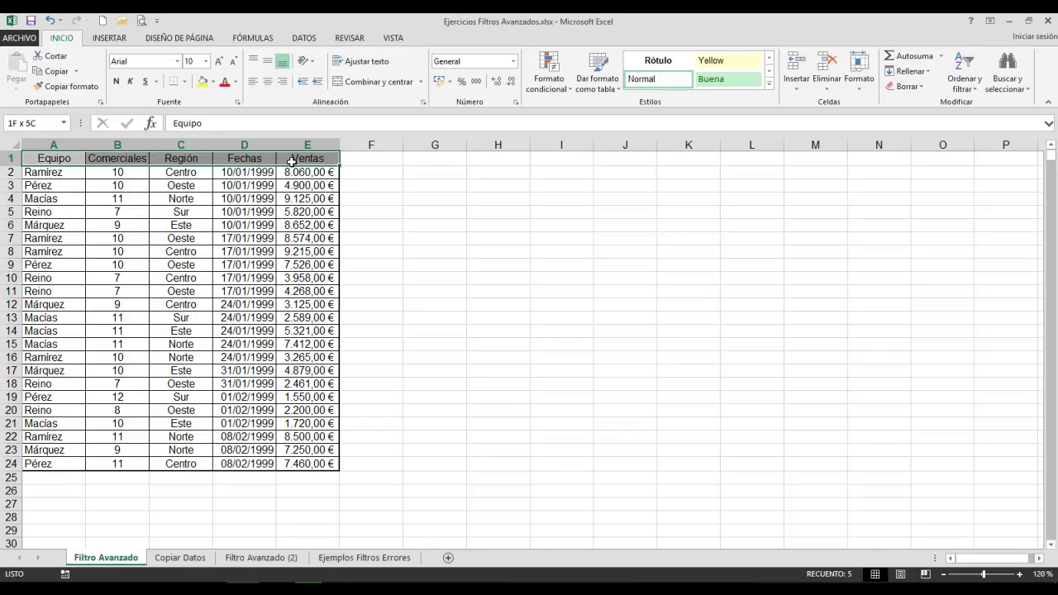
pyautogui.rightClick(295, 162)
pyautogui.click(319, 188)
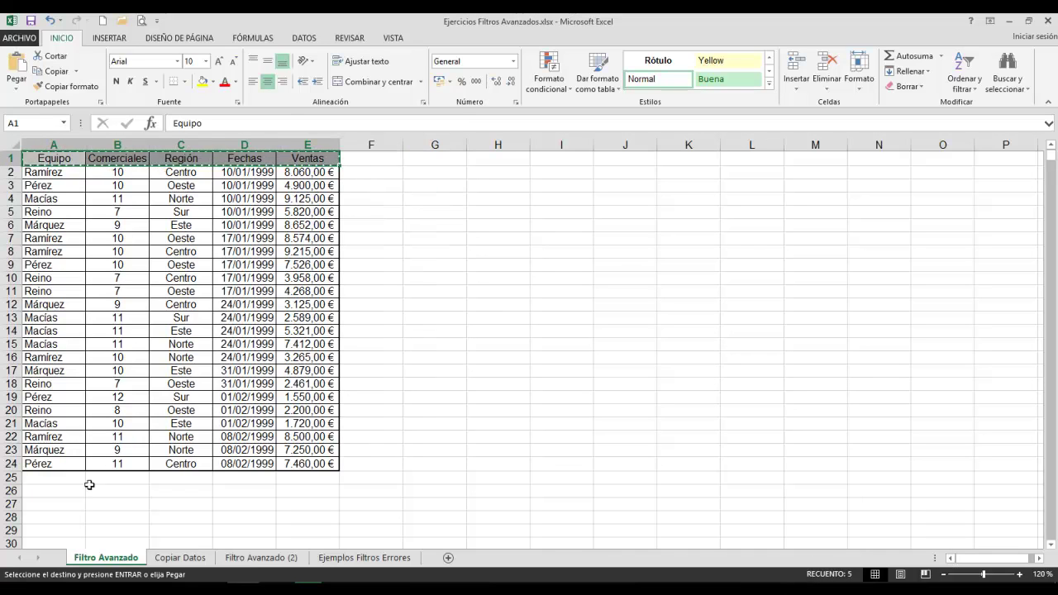
pyautogui.click(48, 505)
pyautogui.rightClick(48, 504)
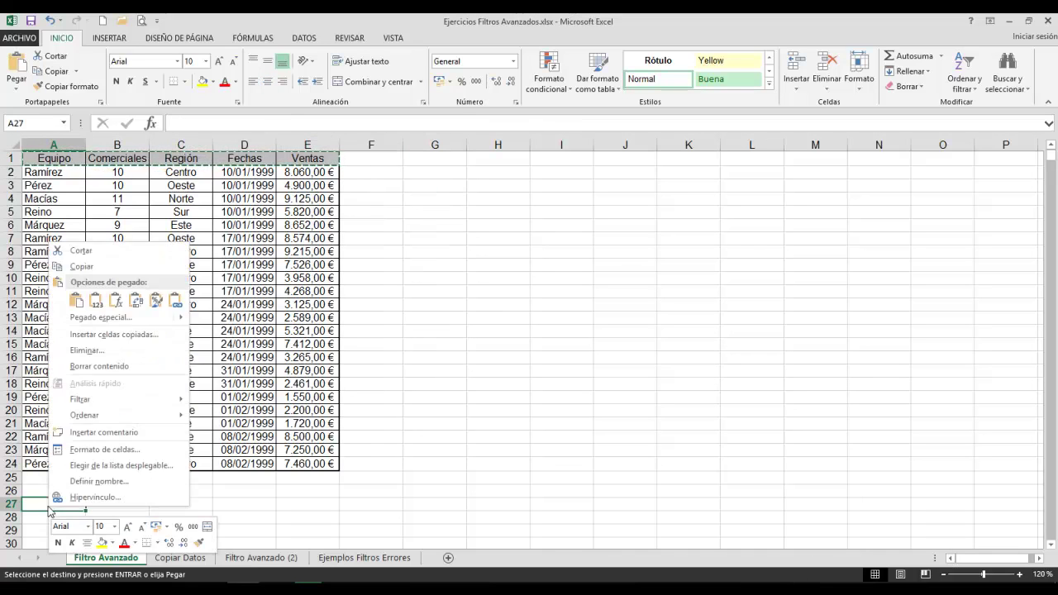
pyautogui.click(70, 294)
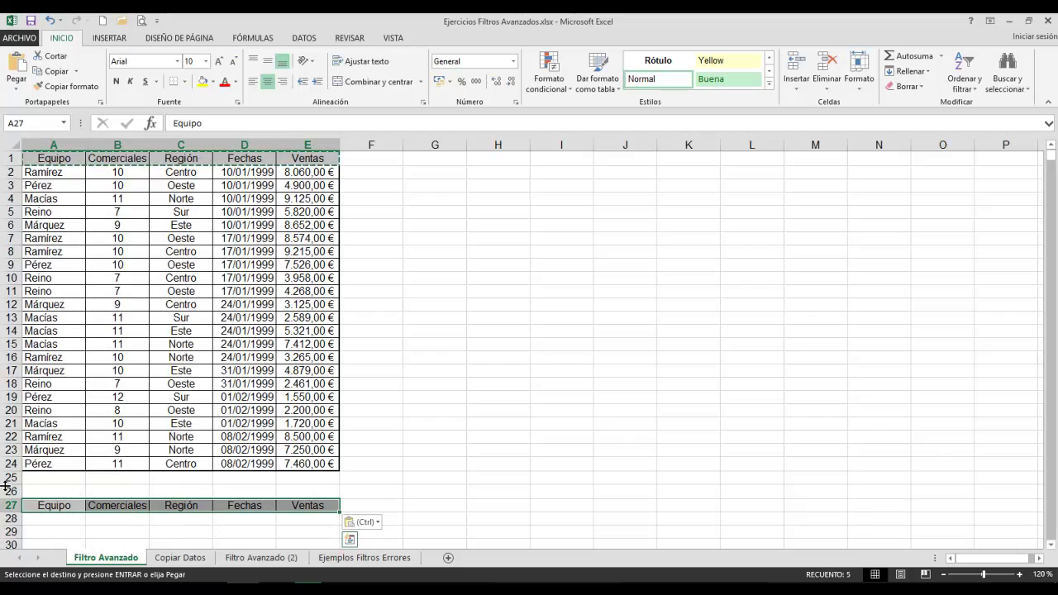
pyautogui.moveTo(31, 479); pyautogui.dragTo(156, 484)
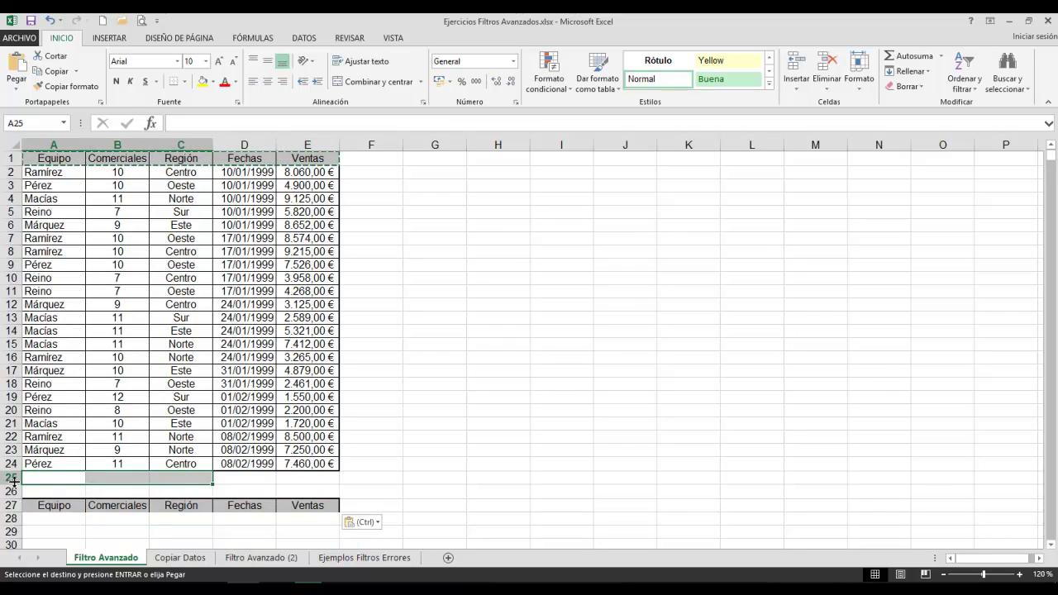
pyautogui.moveTo(12, 479); pyautogui.dragTo(12, 487)
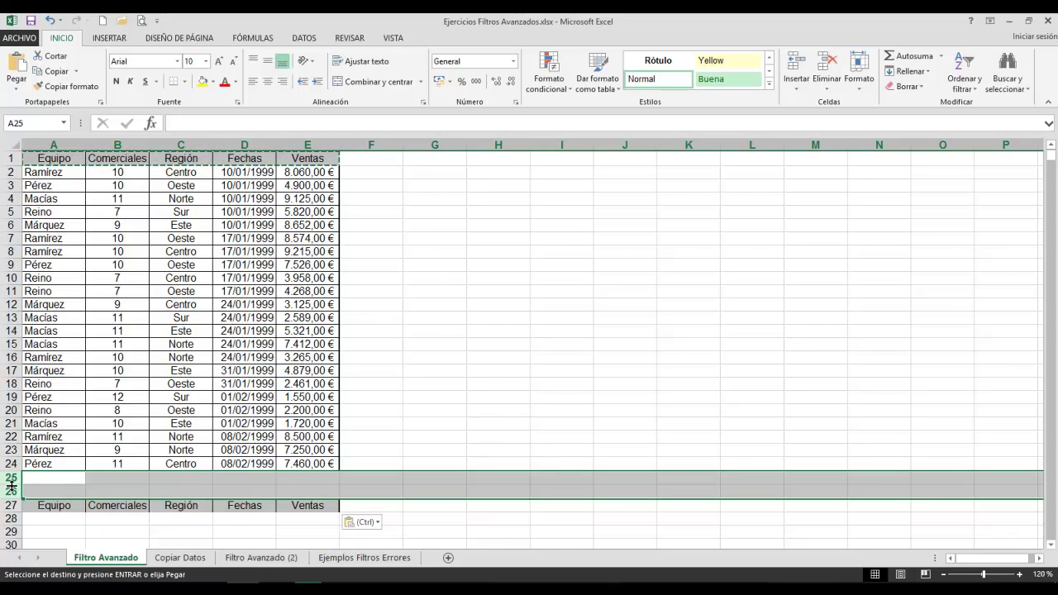
pyautogui.click(66, 529)
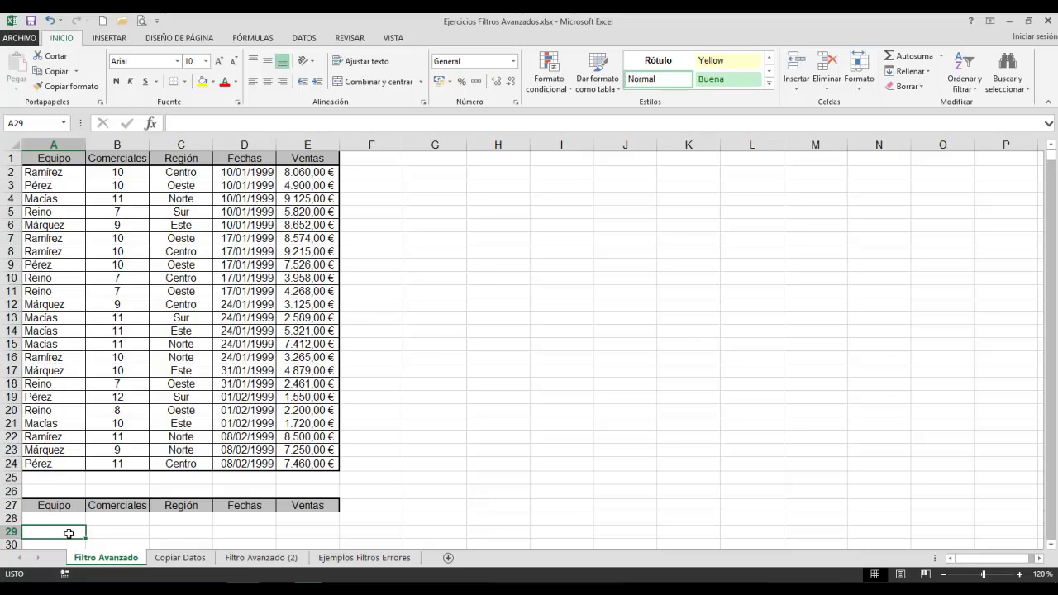
pyautogui.moveTo(40, 506); pyautogui.dragTo(298, 501)
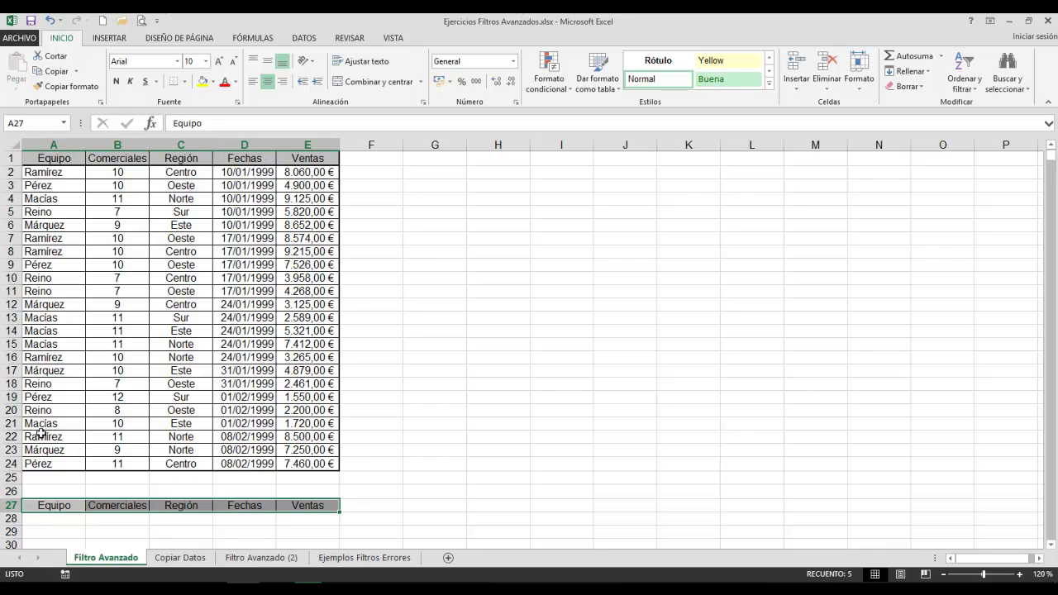
pyautogui.click(57, 518)
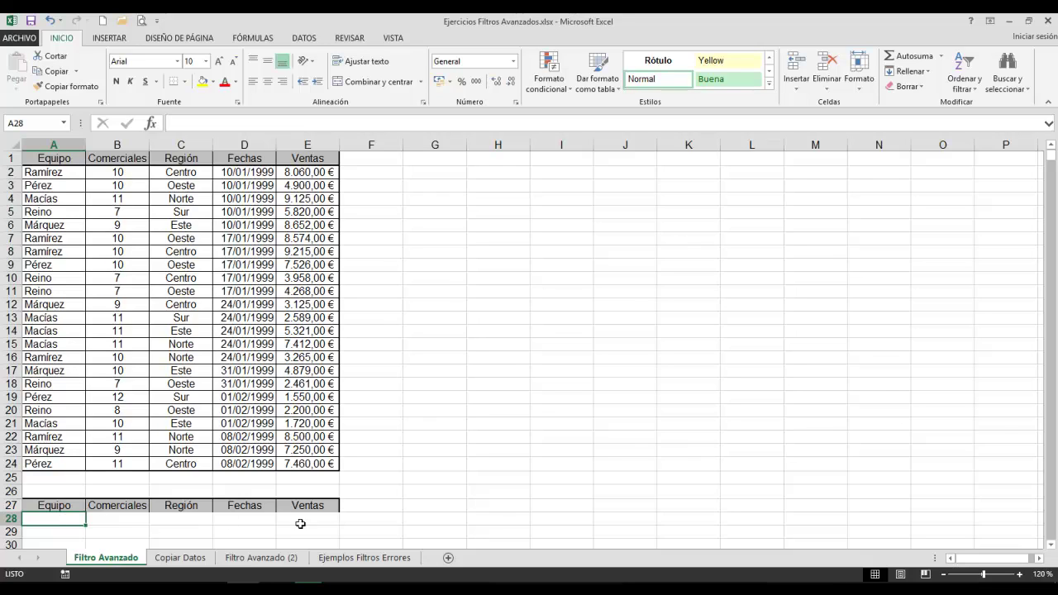
# Enter "Misma Fila" in G28 and "Operador Y" in I28 as a note beside the criteria area.
pyautogui.click(414, 519)
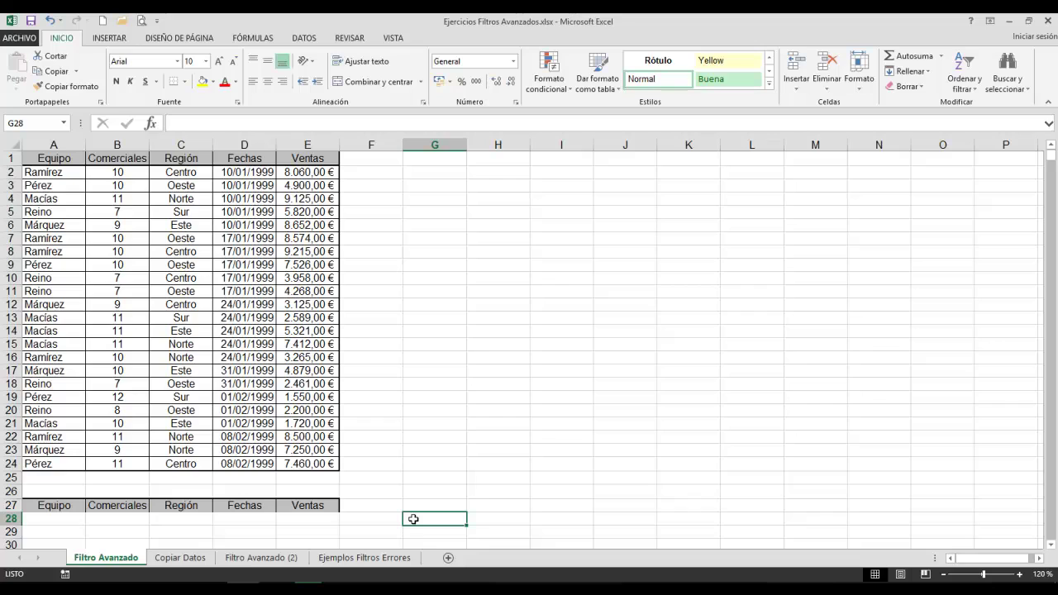
pyautogui.write('Mi')
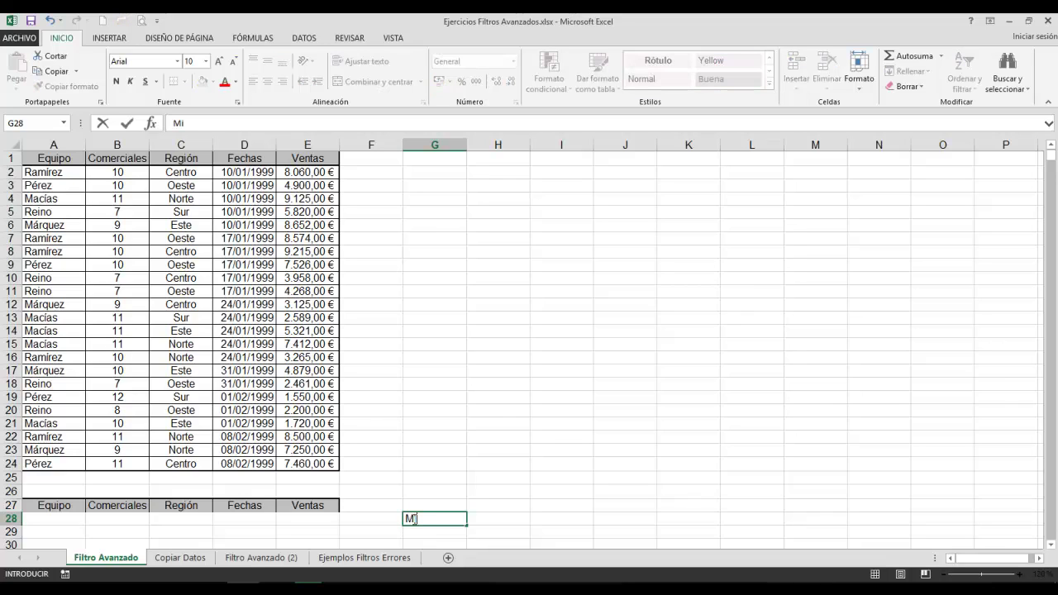
pyautogui.write('sma Fila')
pyautogui.press('Tab')
pyautogui.press('Tab')
pyautogui.write('Op')
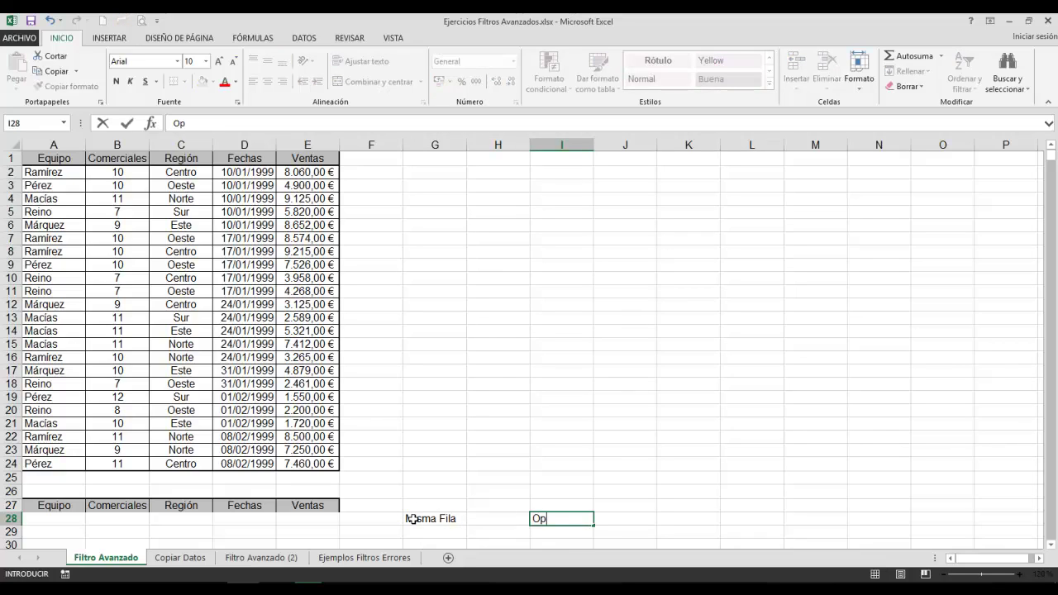
pyautogui.write('erador Y')
pyautogui.press('Return')
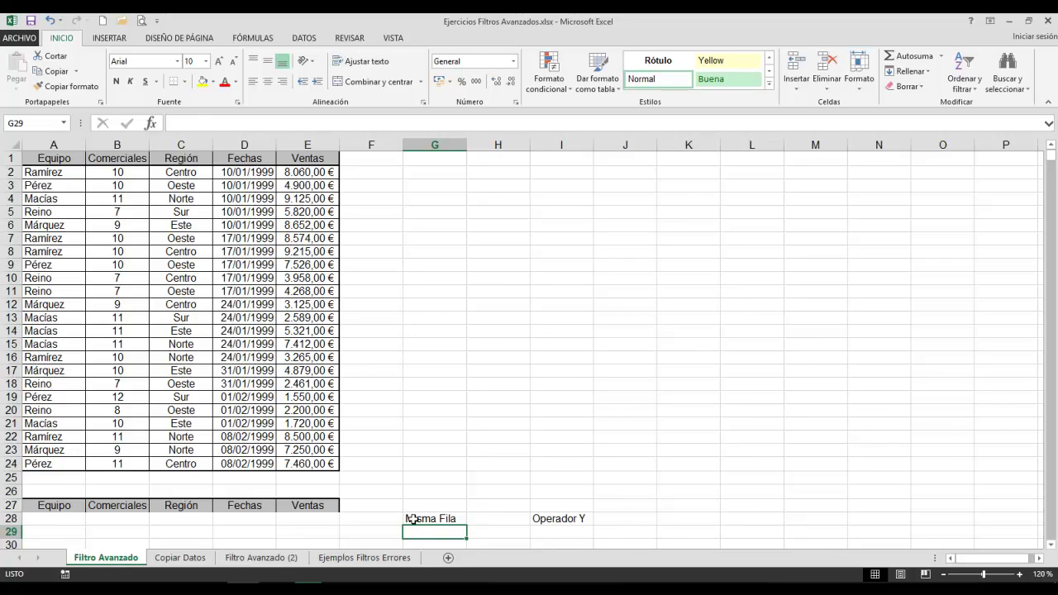
# Enter "Diferentes Filas" in G29 and "Operador O" in I29 to complete the note.
pyautogui.write('Diferen')
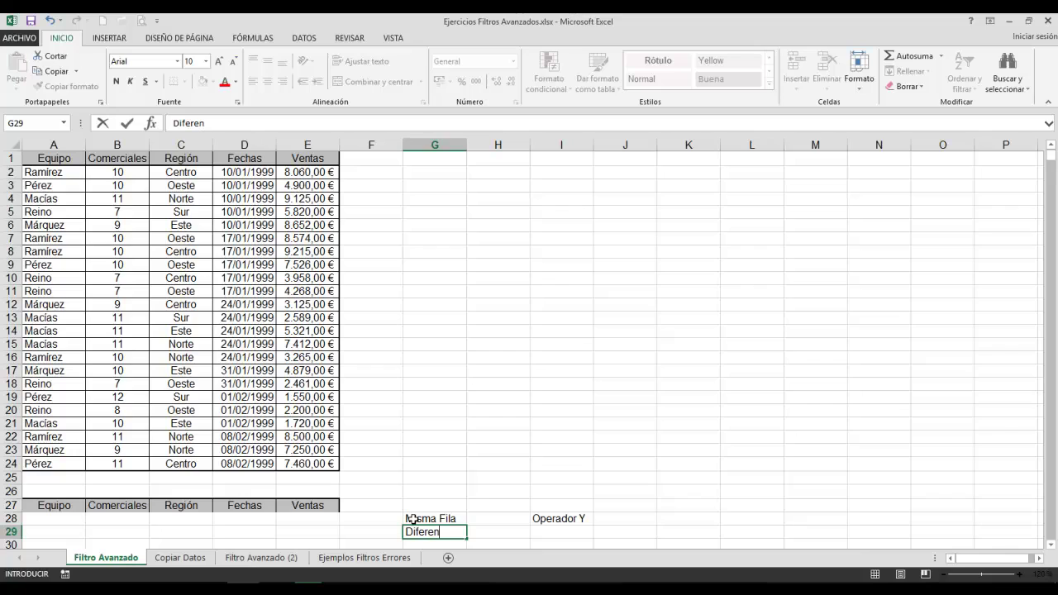
pyautogui.write('tes Filas')
pyautogui.press('Tab')
pyautogui.press('Tab')
pyautogui.write('Operador Y')
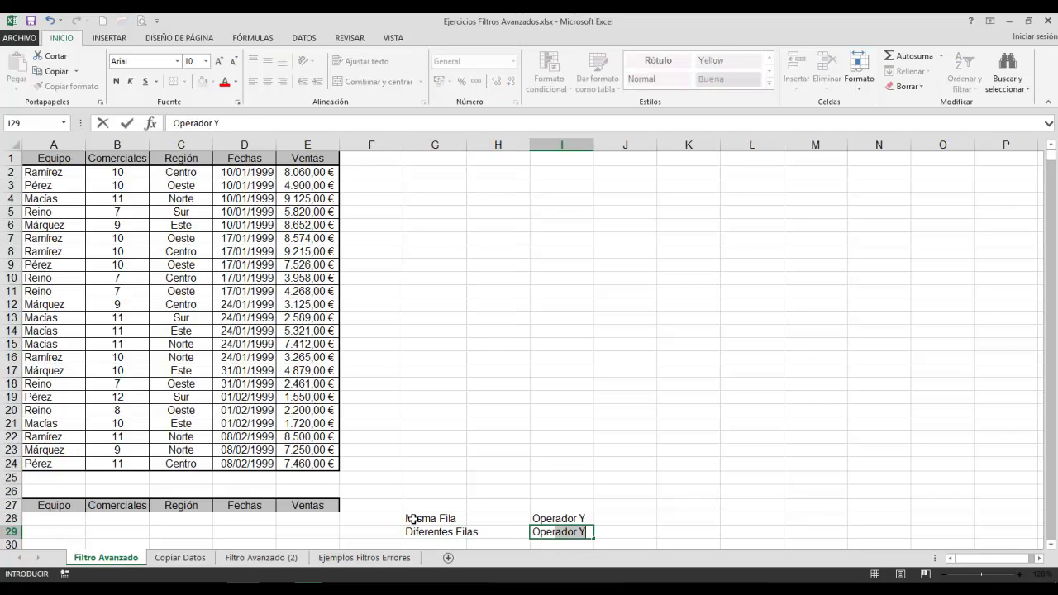
pyautogui.press('BackSpace')
pyautogui.write('O')
pyautogui.click(447, 448)
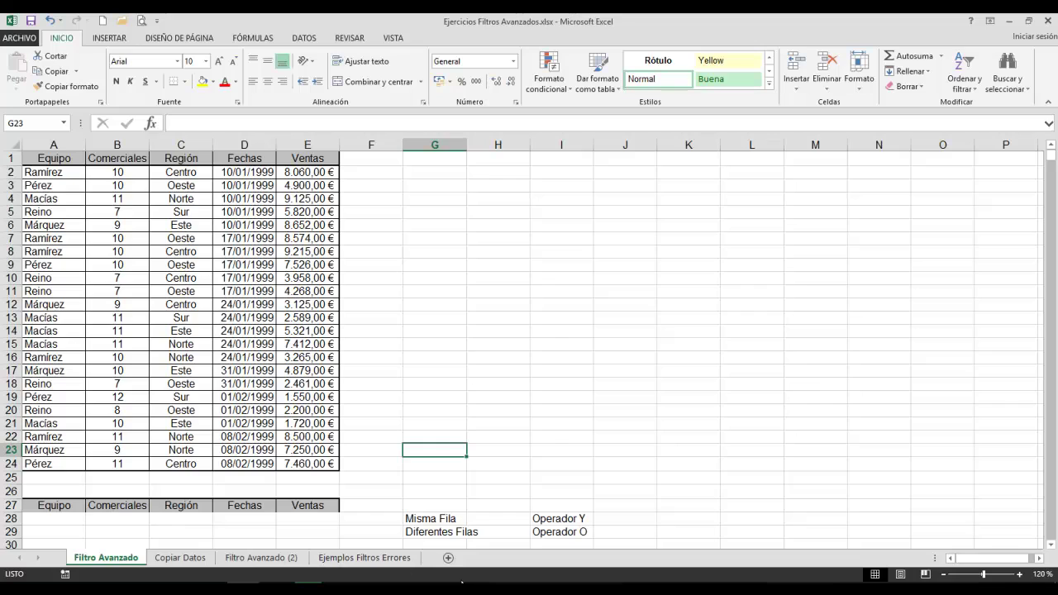
# Enter Centro as the Región criterion in C28 and the first listed team's name as the Equipo criterion in A29.
pyautogui.click(195, 517)
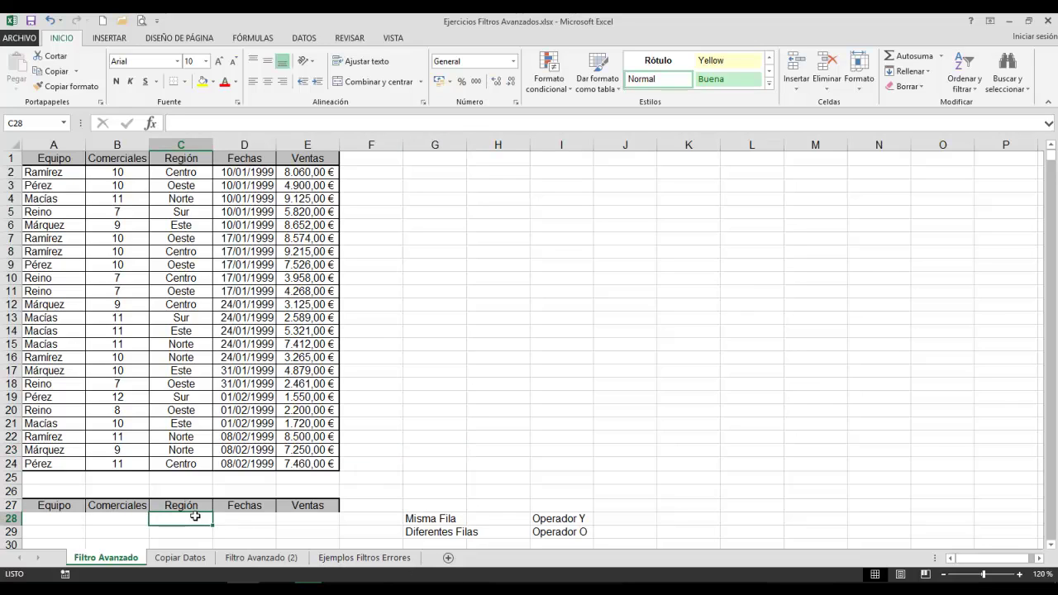
pyautogui.write('Centro')
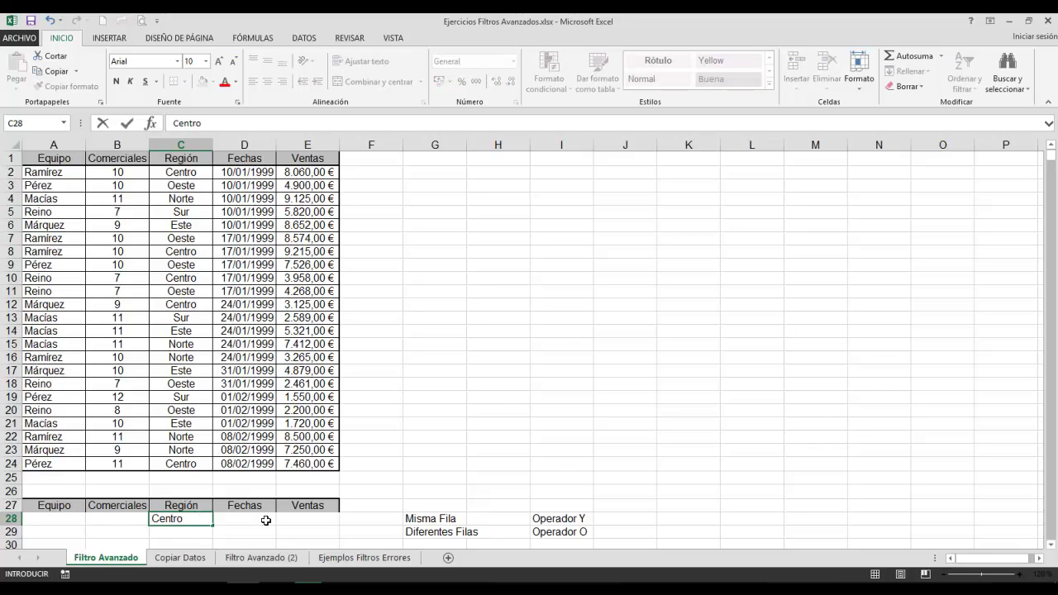
pyautogui.click(46, 531)
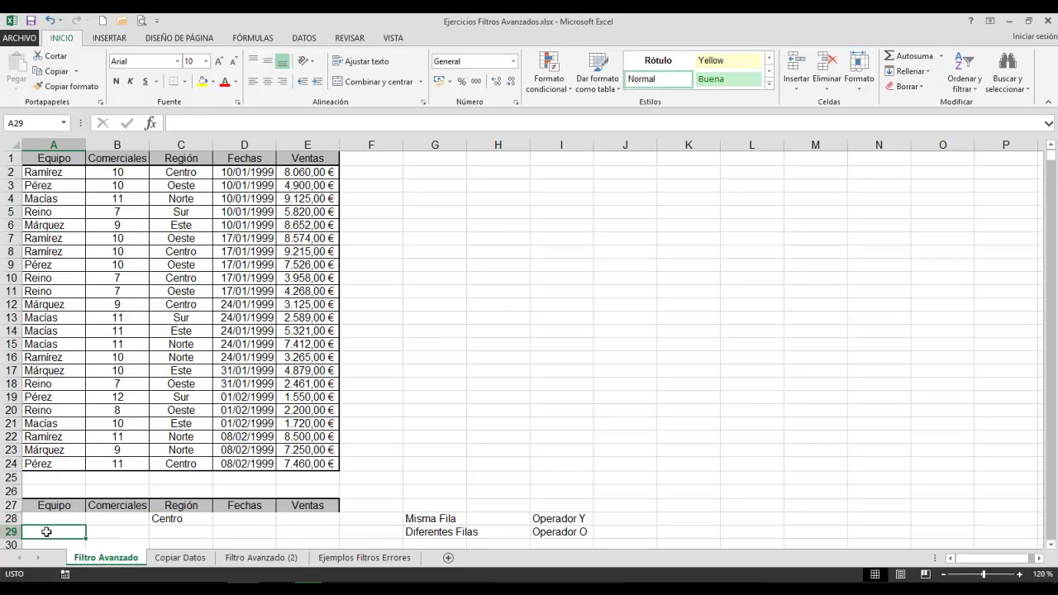
pyautogui.write('Ram')
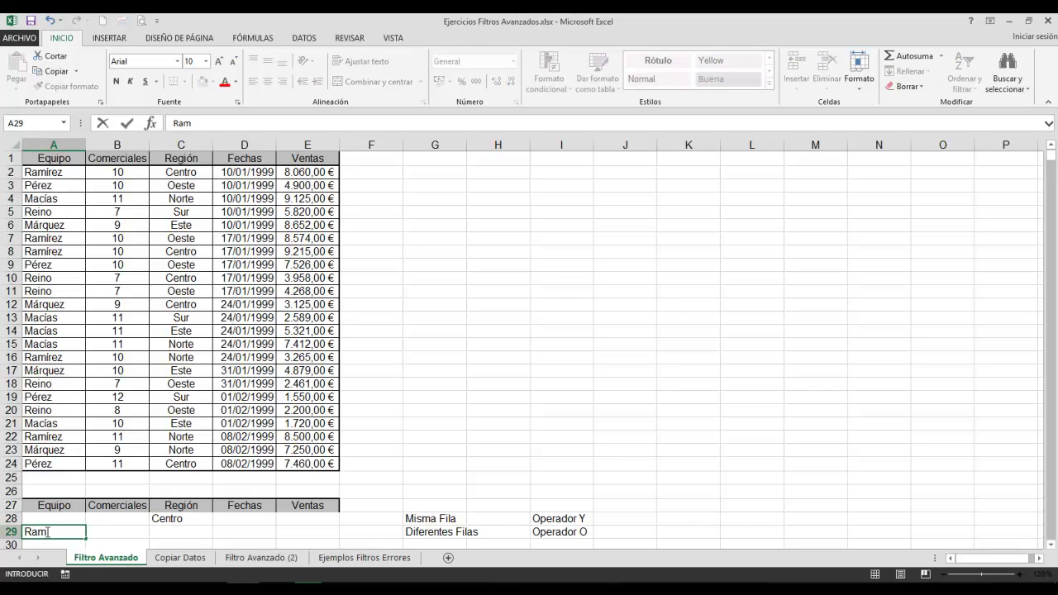
pyautogui.write('írez')
pyautogui.press('Return')
pyautogui.scroll(1, 103, 463)
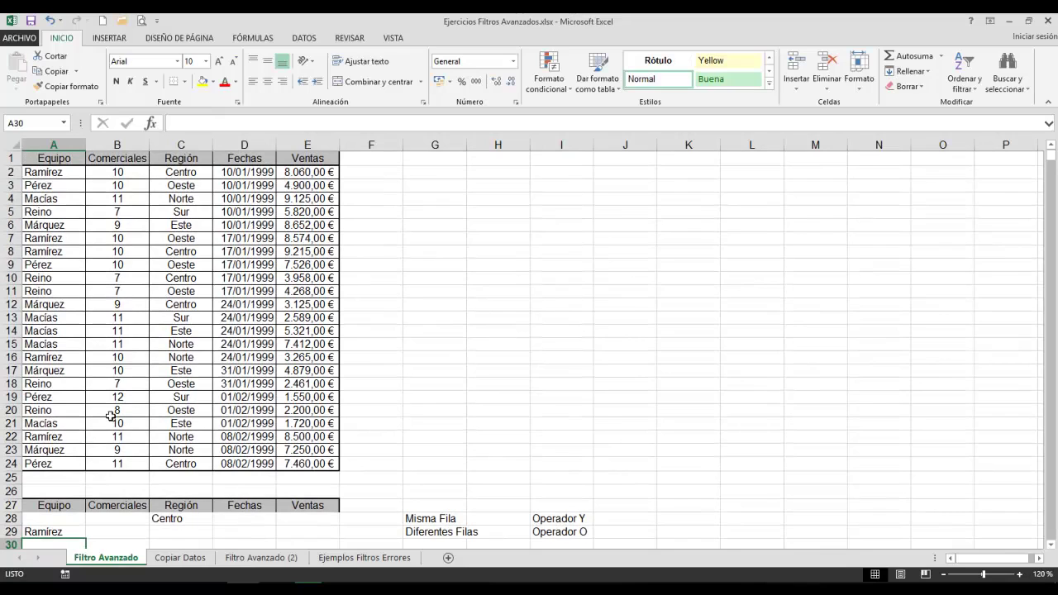
pyautogui.click(118, 356)
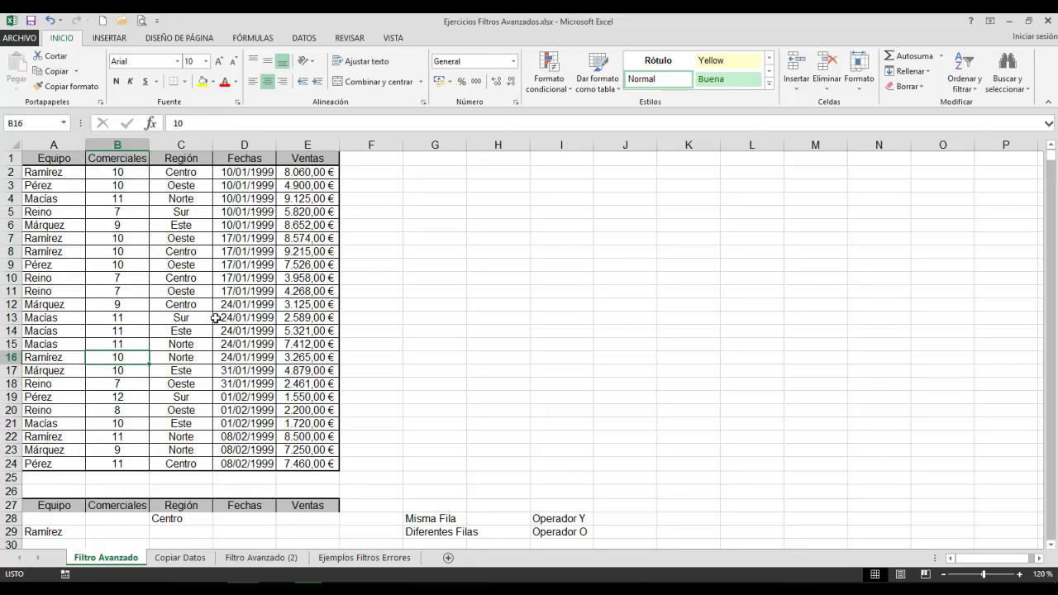
pyautogui.click(423, 290)
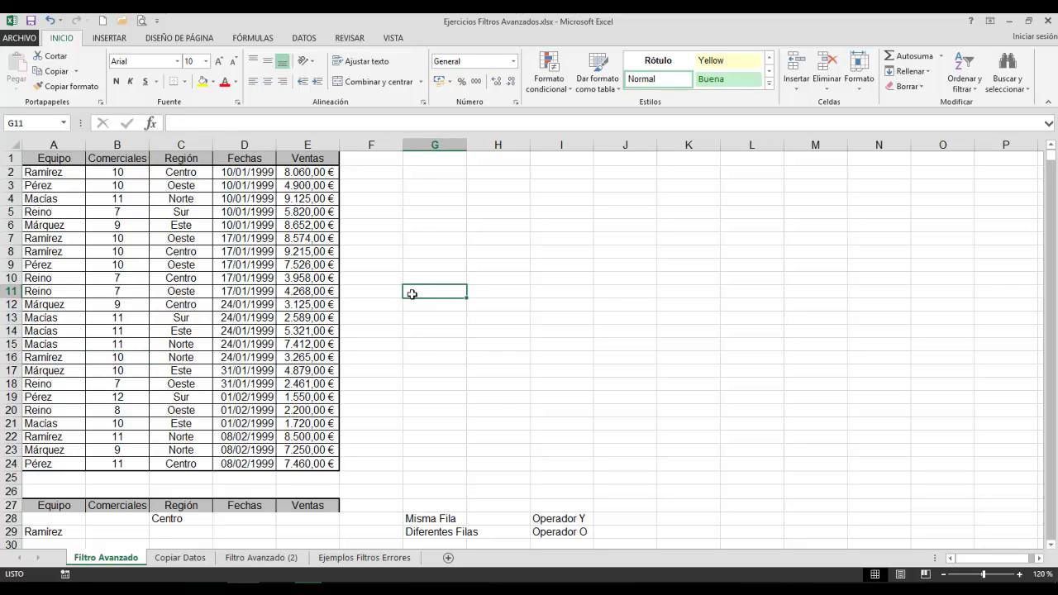
# Apply an advanced filter in place to the list A1:E24, using A27:E29 as the criteria range.
pyautogui.click(301, 41)
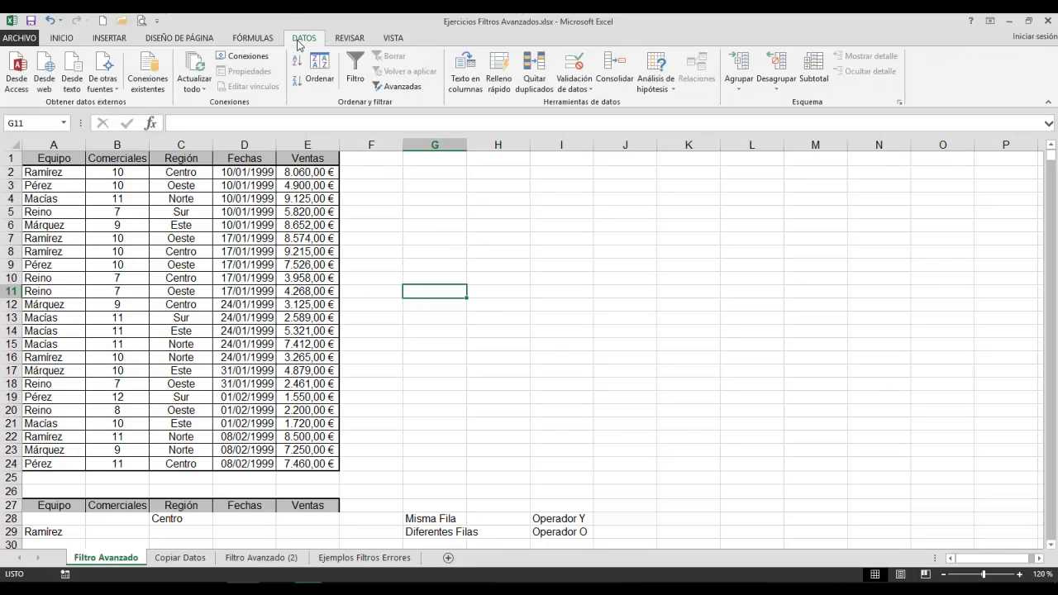
pyautogui.click(383, 89)
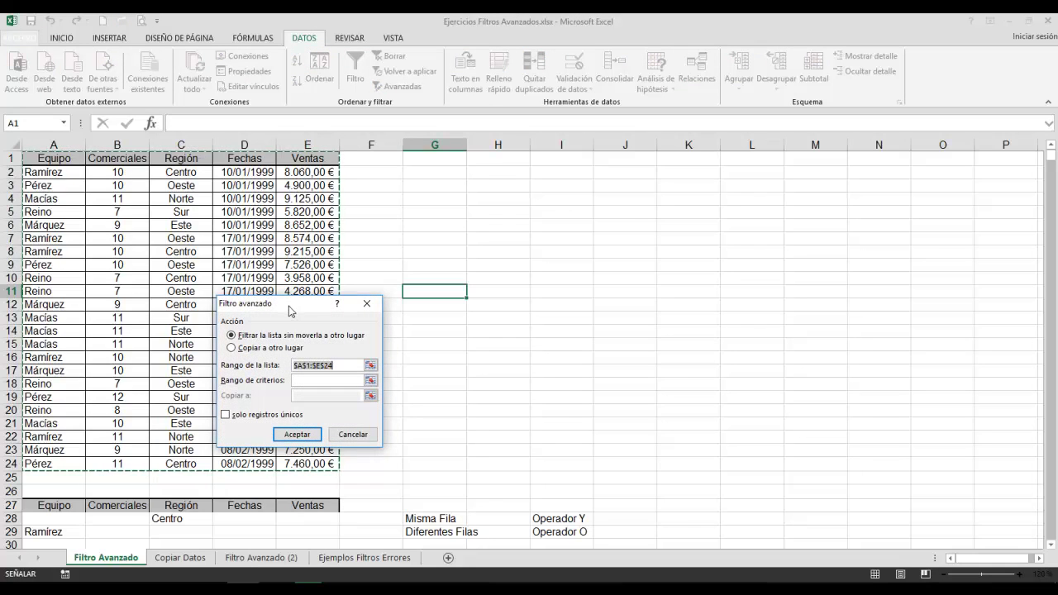
pyautogui.moveTo(289, 311); pyautogui.dragTo(538, 310)
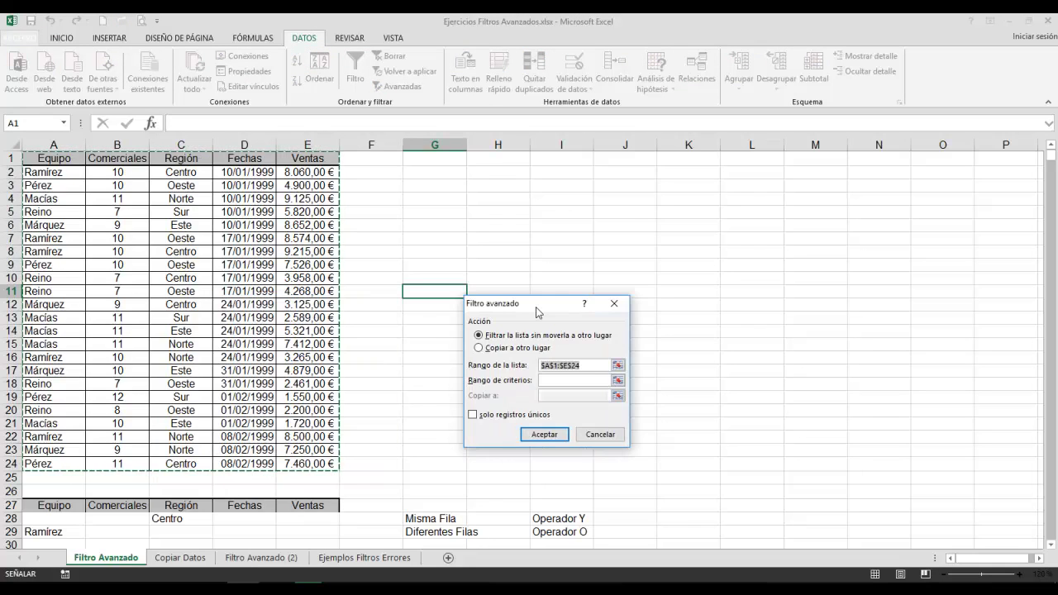
pyautogui.click(618, 365)
pyautogui.moveTo(50, 163); pyautogui.dragTo(296, 461)
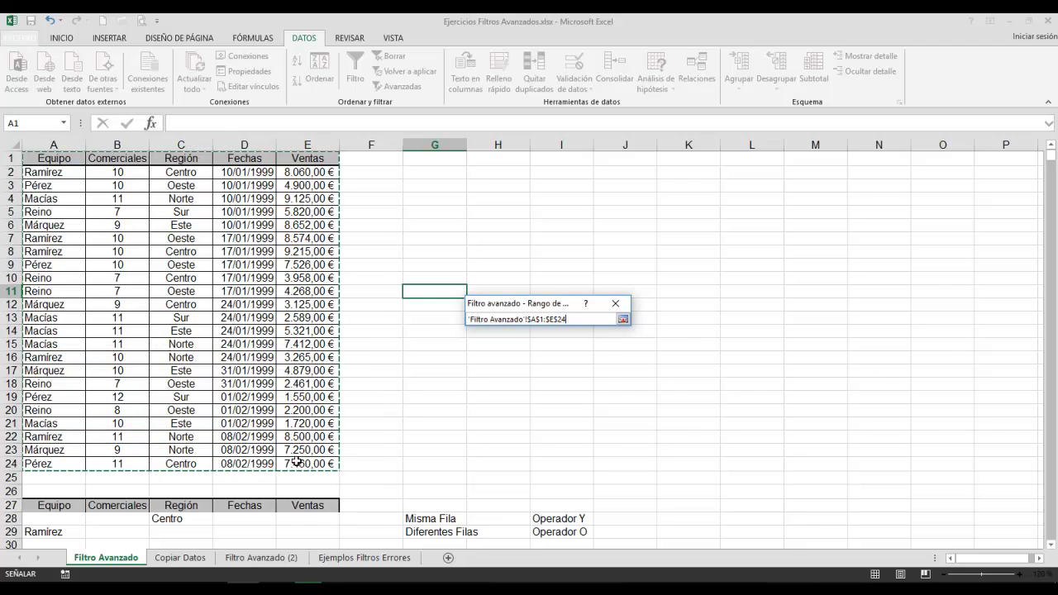
pyautogui.click(623, 320)
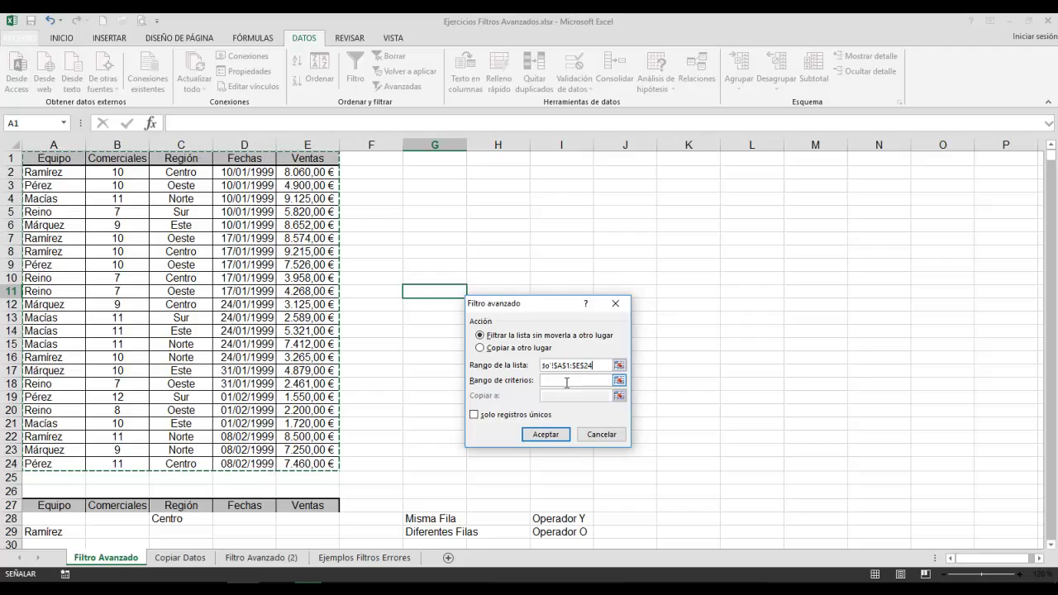
pyautogui.click(566, 381)
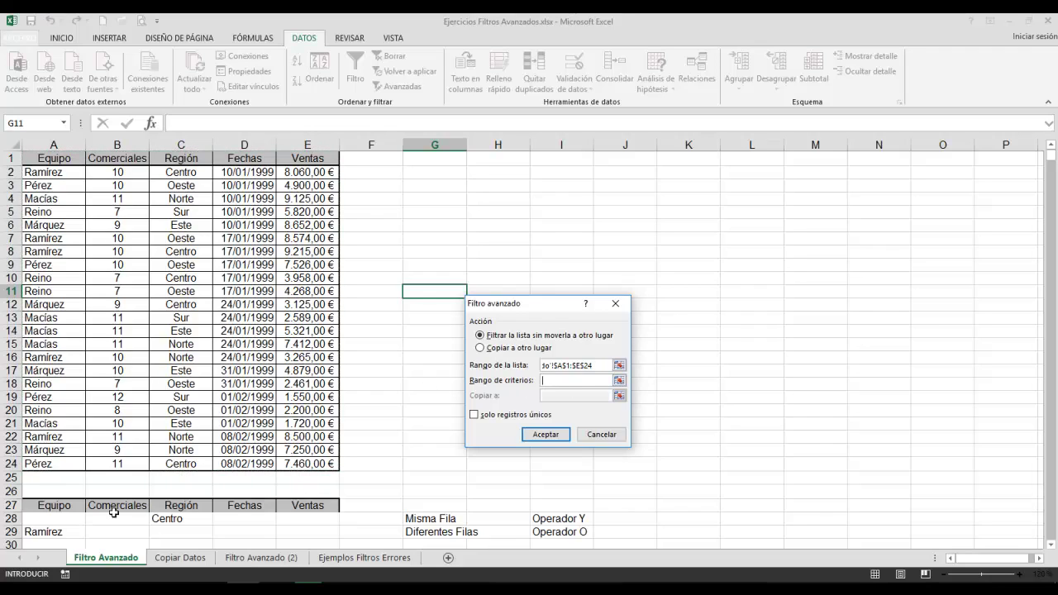
pyautogui.moveTo(66, 505); pyautogui.dragTo(332, 533)
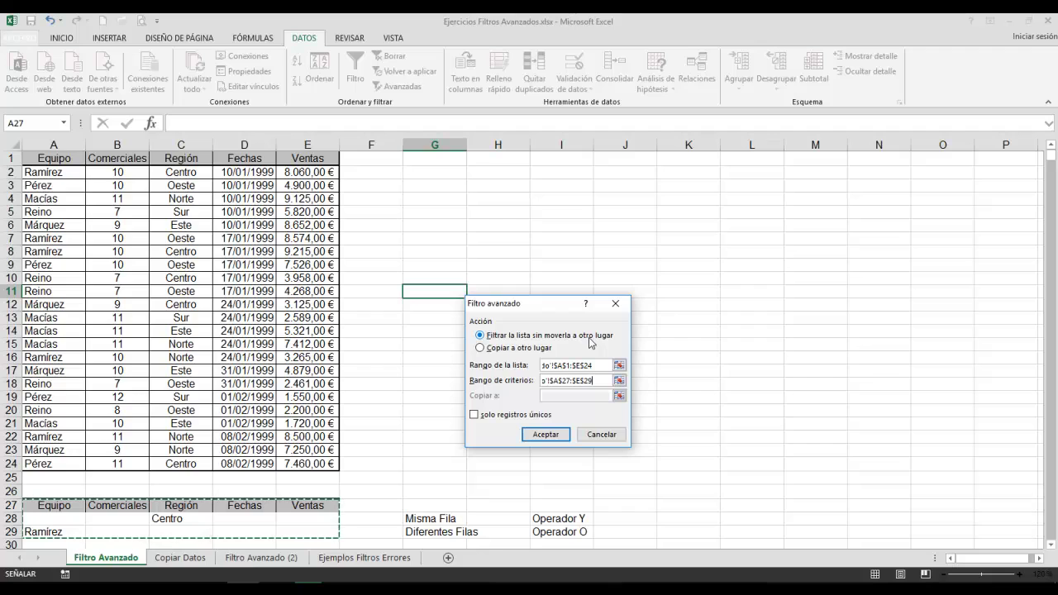
pyautogui.click(552, 435)
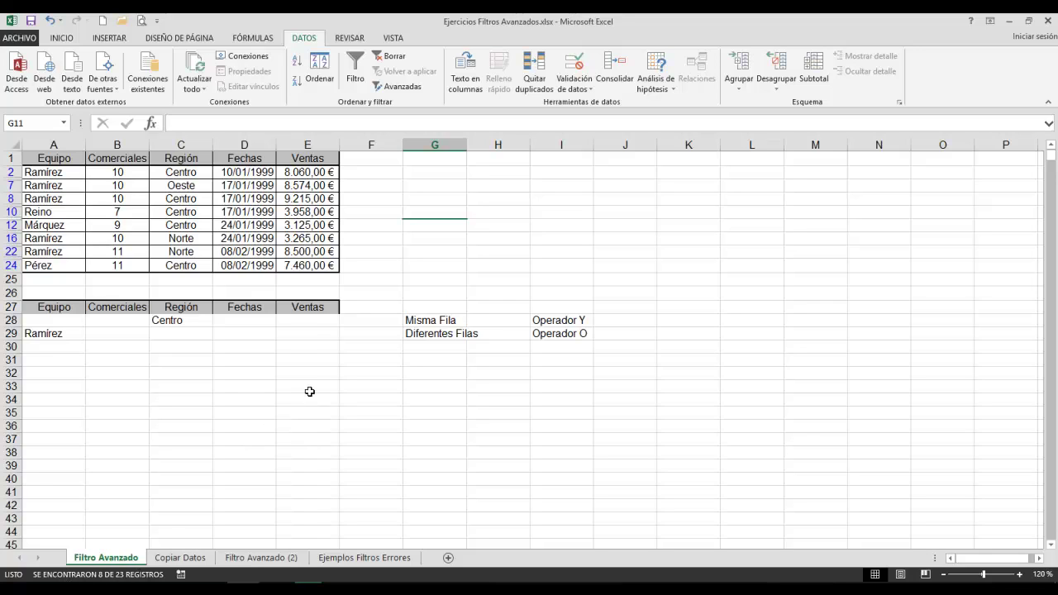
# Clear the advanced filter from the sales list.
pyautogui.click(255, 228)
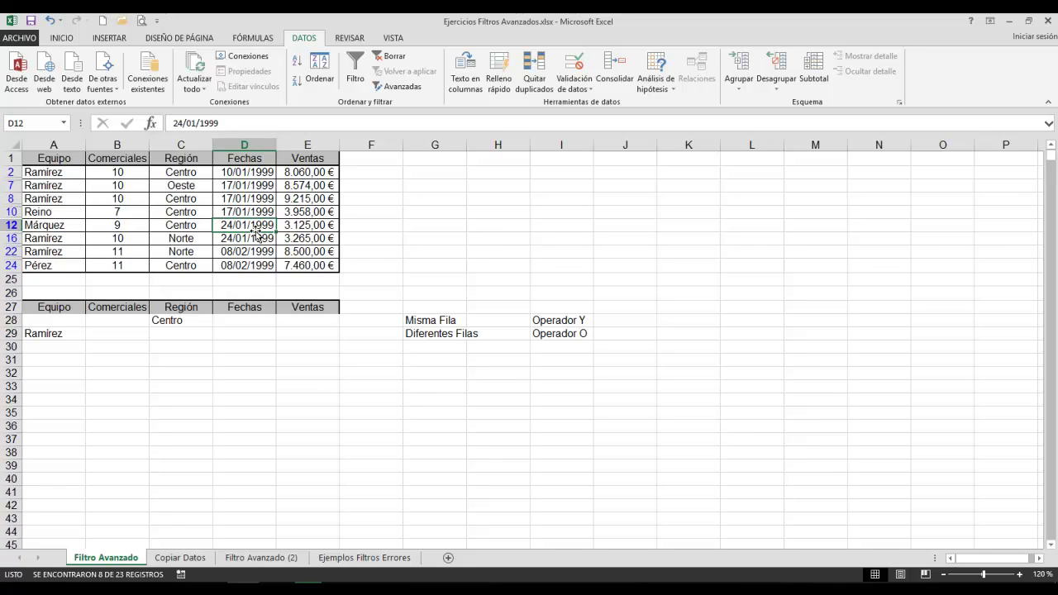
pyautogui.click(392, 56)
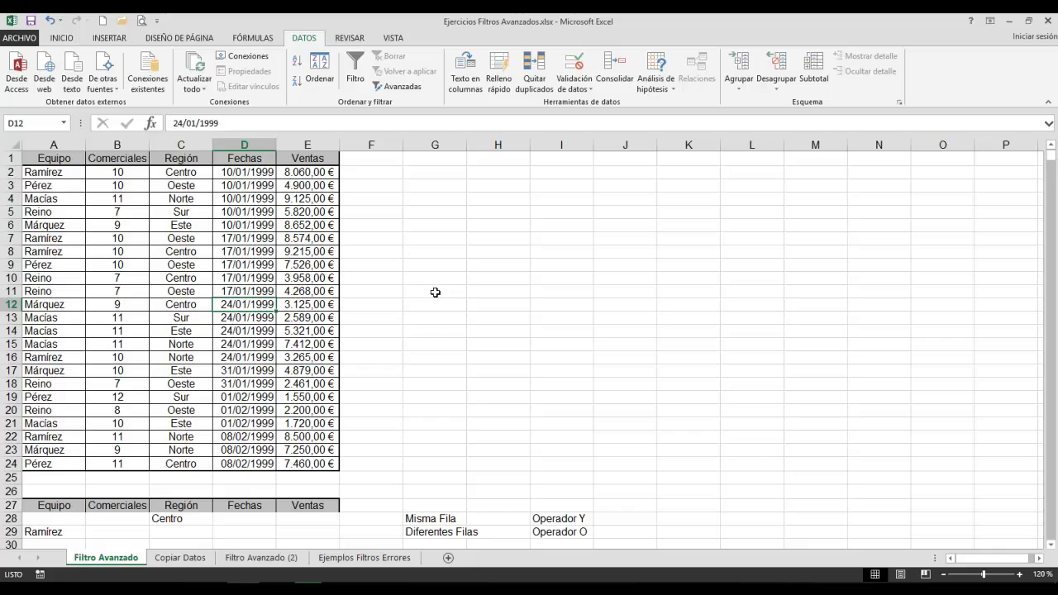
# Apply an advanced filter to the list A1:E24 with criteria A27:E29, copying the results to cell I1 of the same sheet.
pyautogui.click(185, 281)
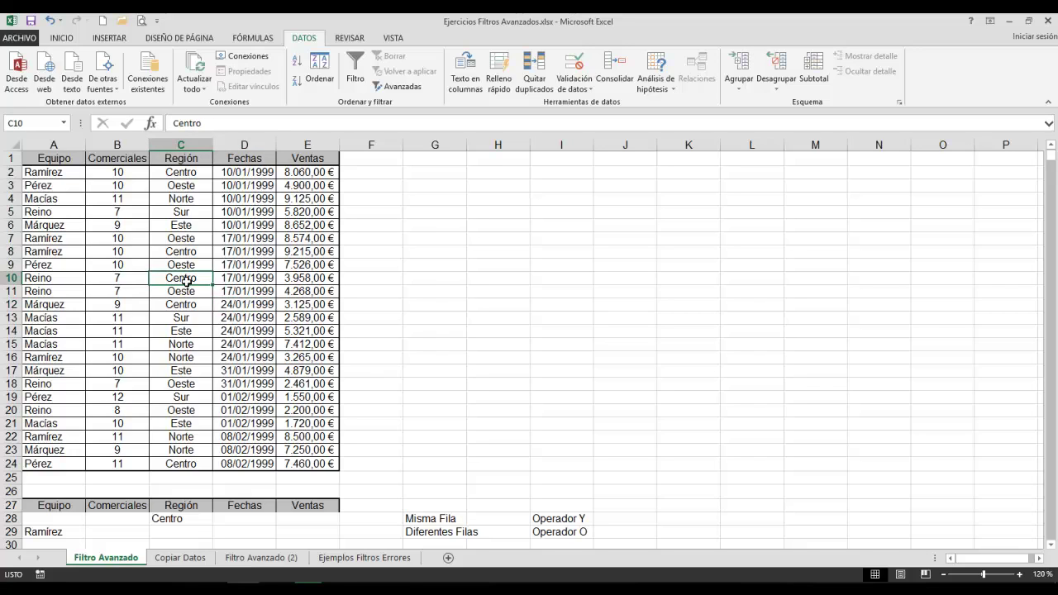
pyautogui.click(389, 92)
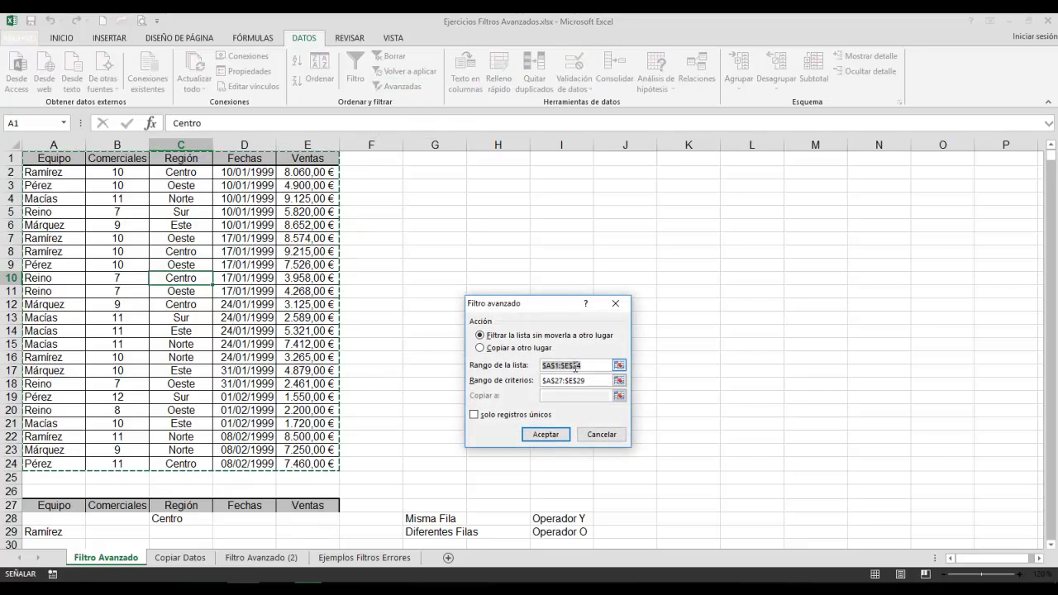
pyautogui.click(512, 349)
pyautogui.click(511, 350)
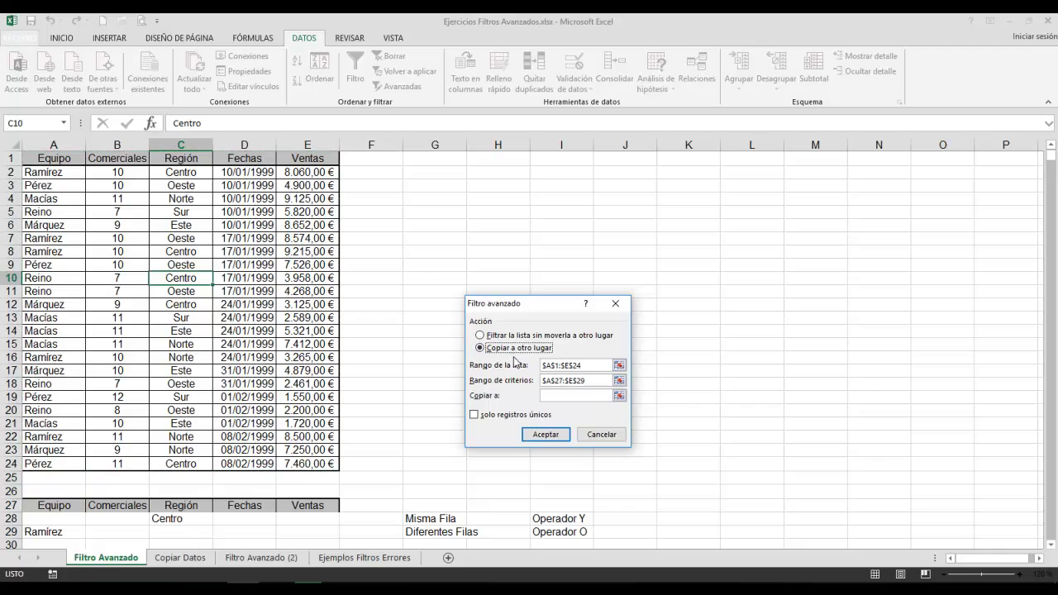
pyautogui.click(550, 398)
pyautogui.click(550, 399)
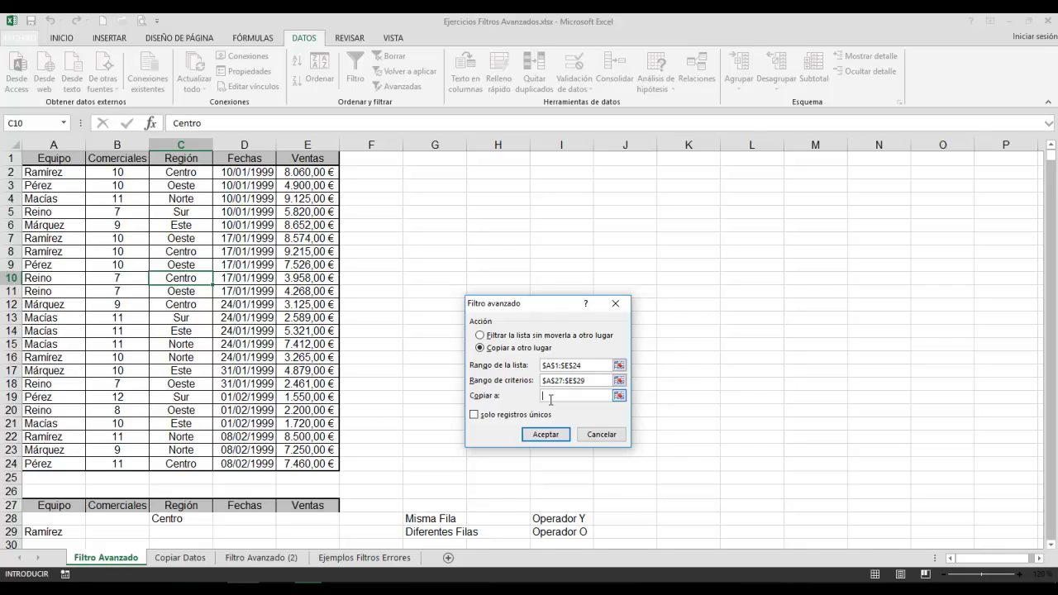
pyautogui.click(554, 158)
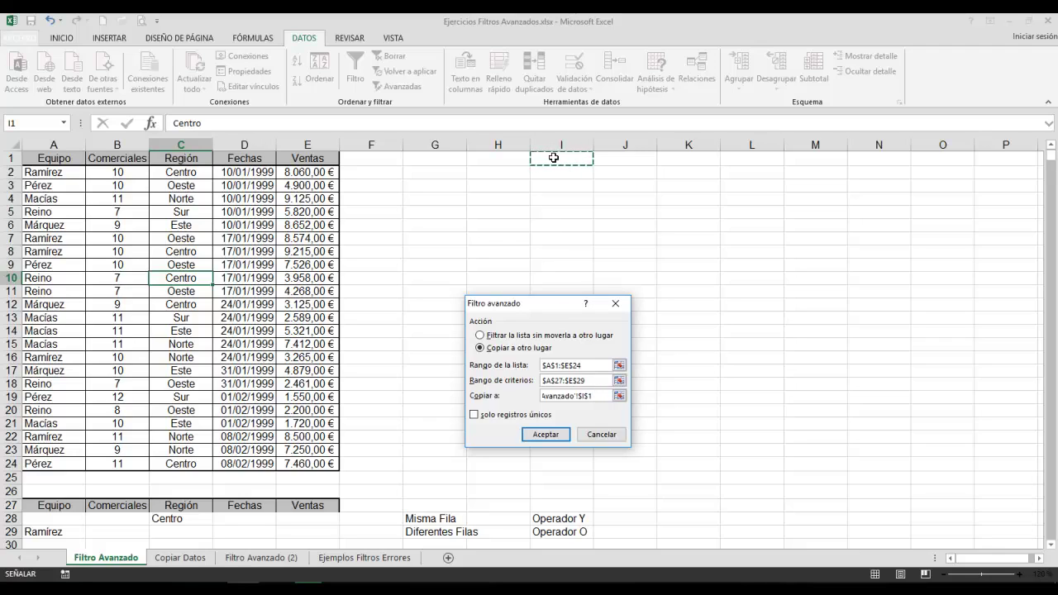
pyautogui.click(546, 434)
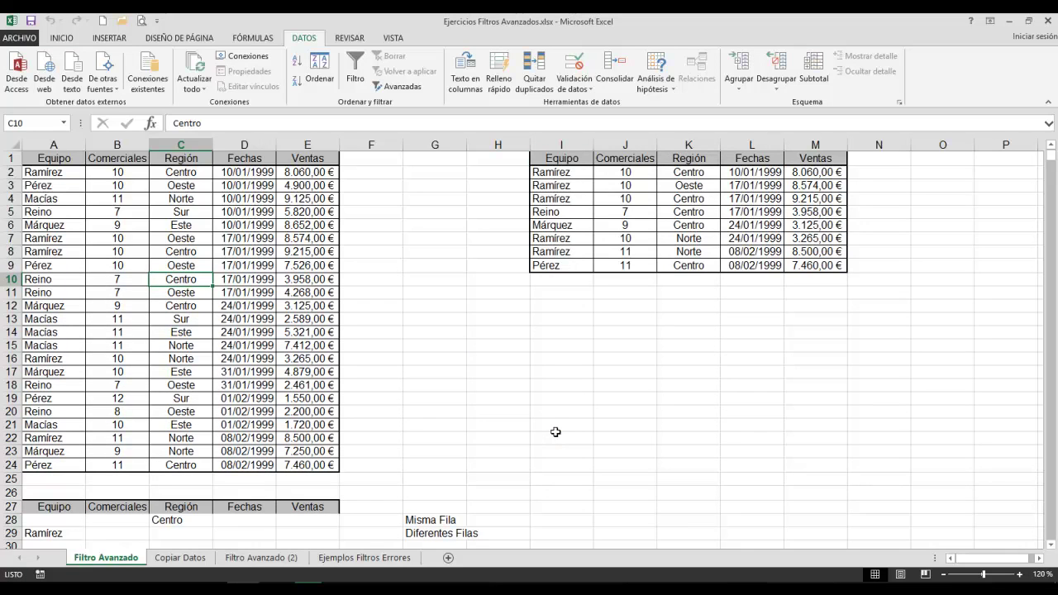
# Try to run the advanced filter from the Filtro Avanzado sheet with its results copied to A1 of the Copiar Datos sheet.
pyautogui.scroll(-1, 555, 431)
pyautogui.scroll(1, 555, 432)
pyautogui.click(398, 92)
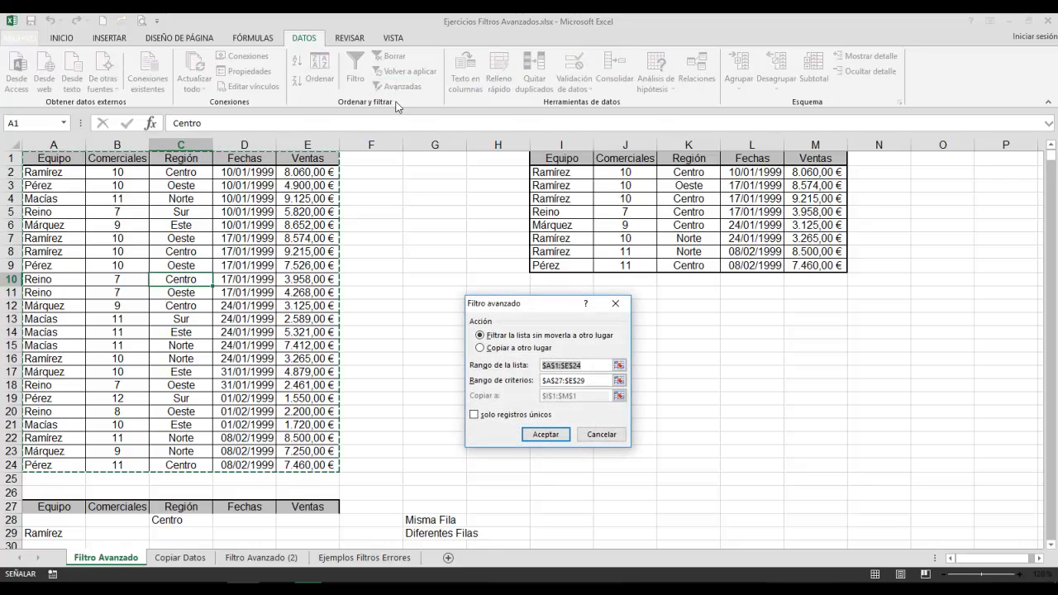
pyautogui.click(481, 347)
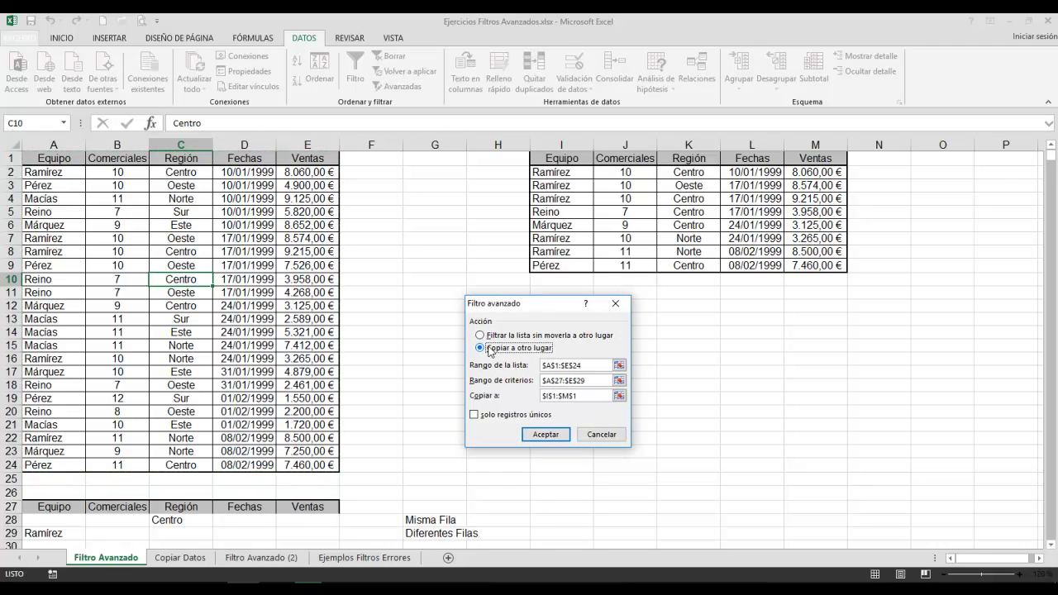
pyautogui.click(619, 396)
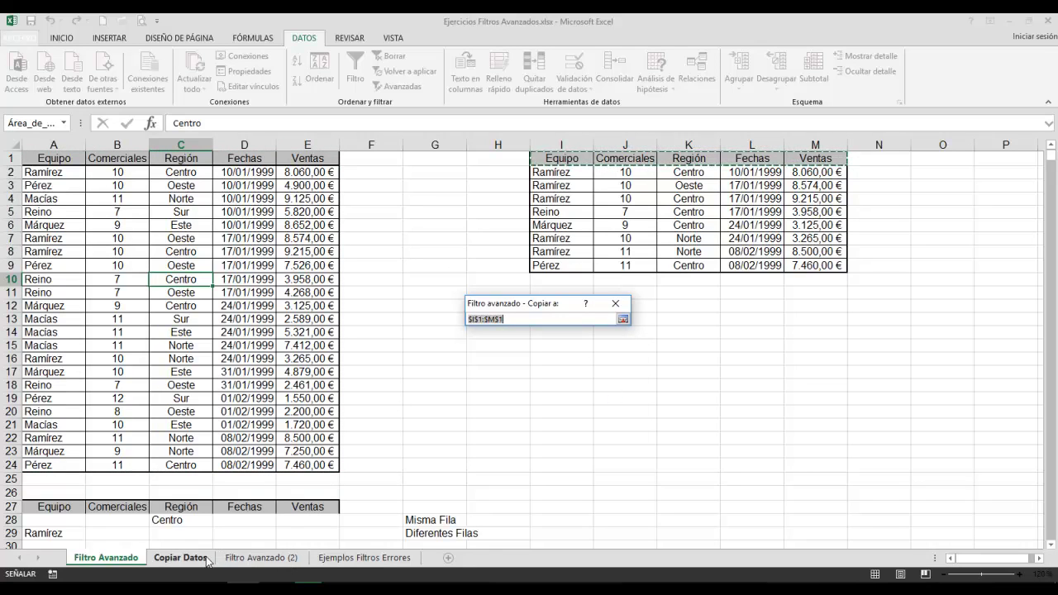
pyautogui.click(180, 558)
pyautogui.click(56, 155)
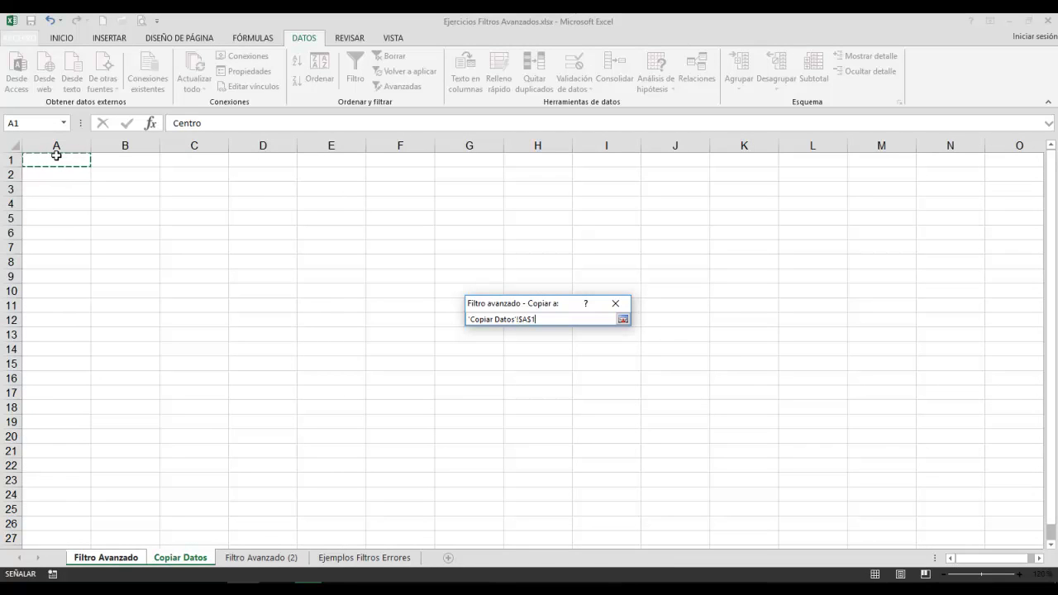
pyautogui.click(623, 319)
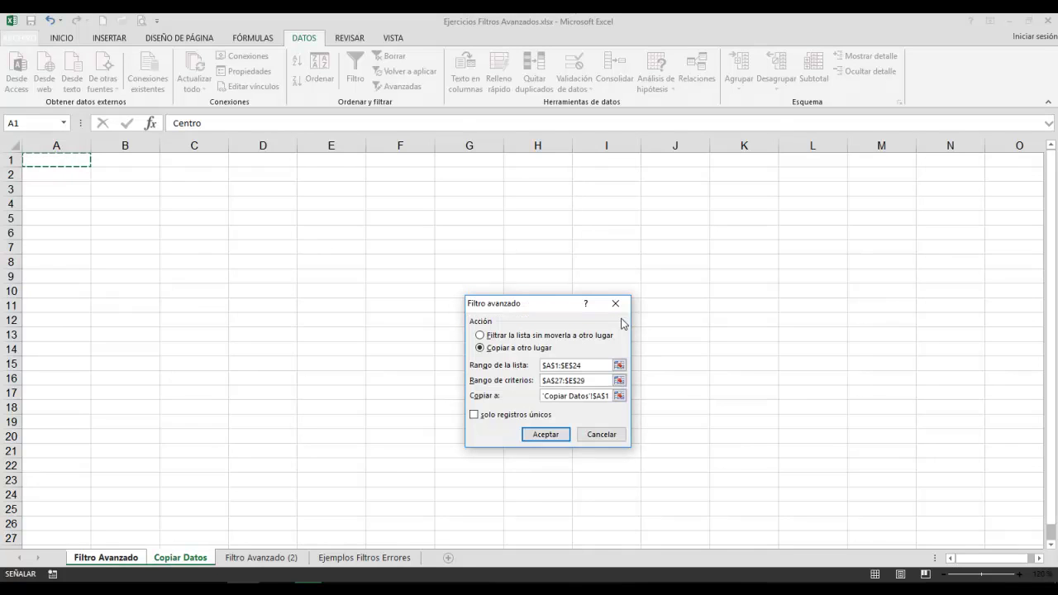
pyautogui.click(545, 435)
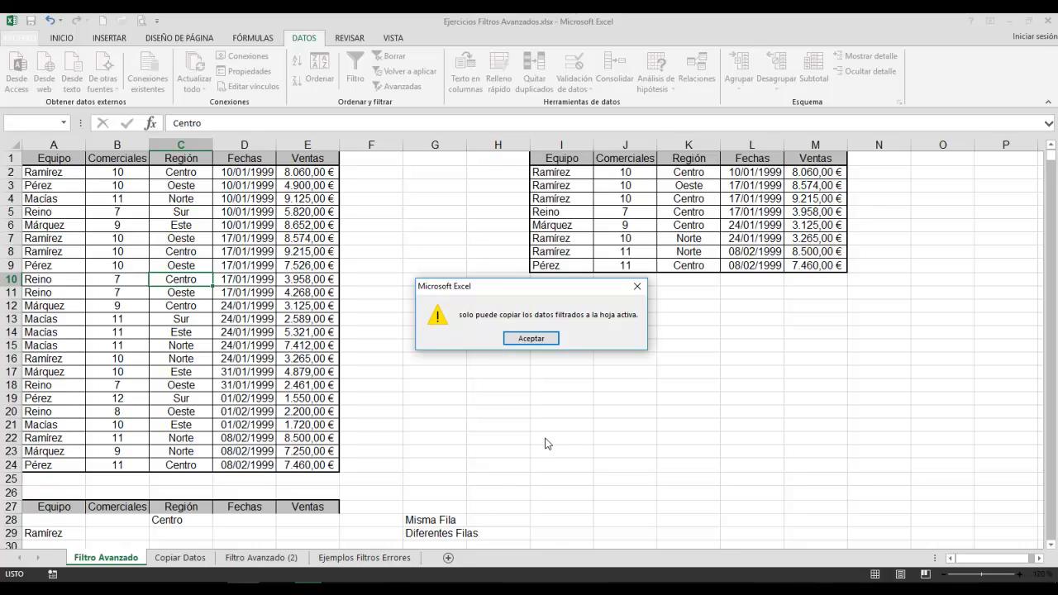
pyautogui.click(547, 339)
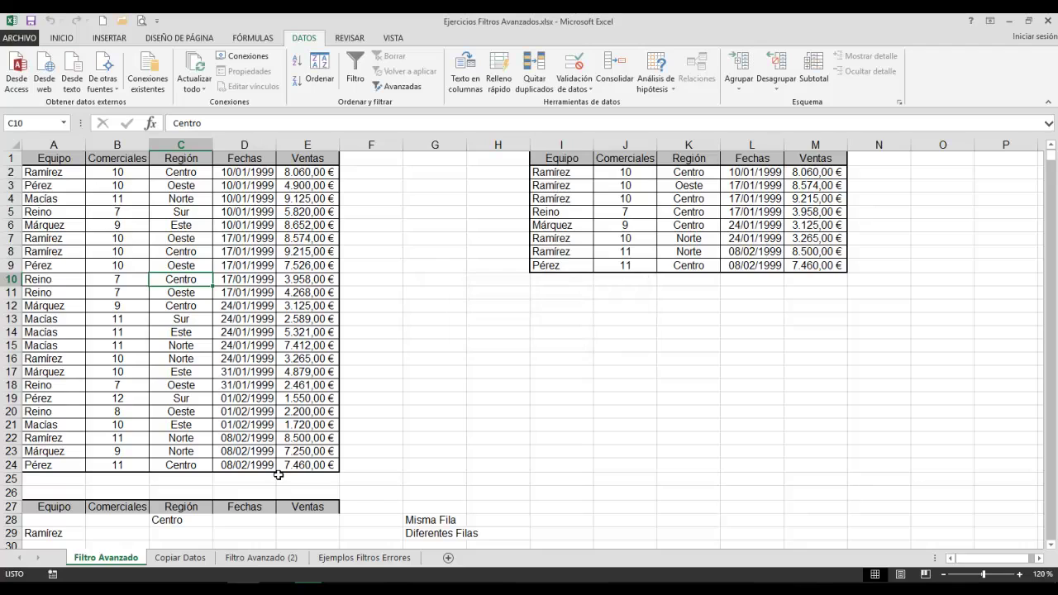
# Start an advanced filter from cell A1 of the Copiar Datos sheet, using A1:E24 of the Filtro Avanzado sheet as the list range.
pyautogui.click(196, 569)
pyautogui.click(52, 163)
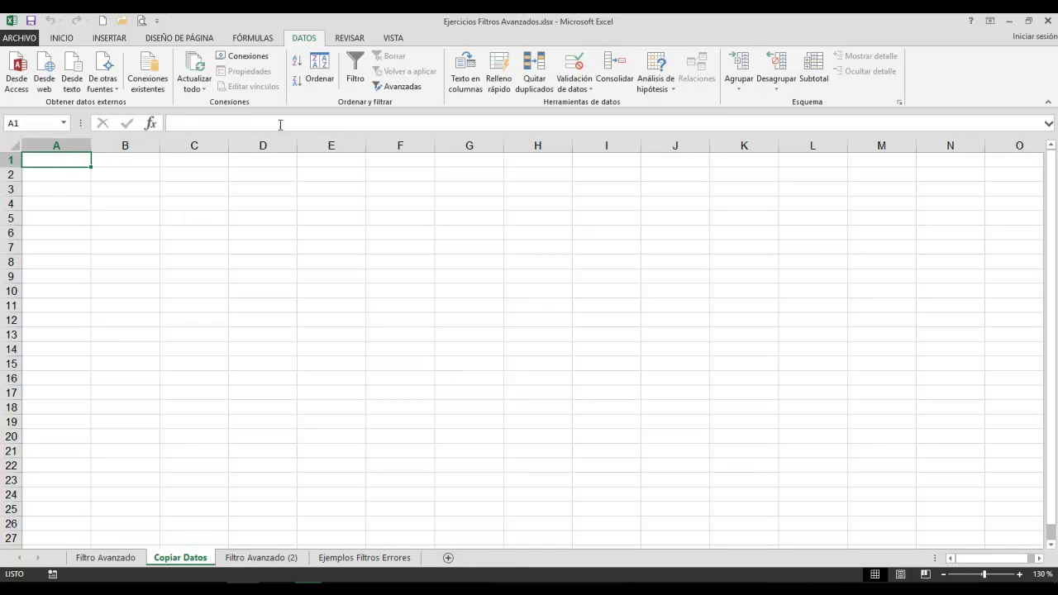
pyautogui.click(402, 87)
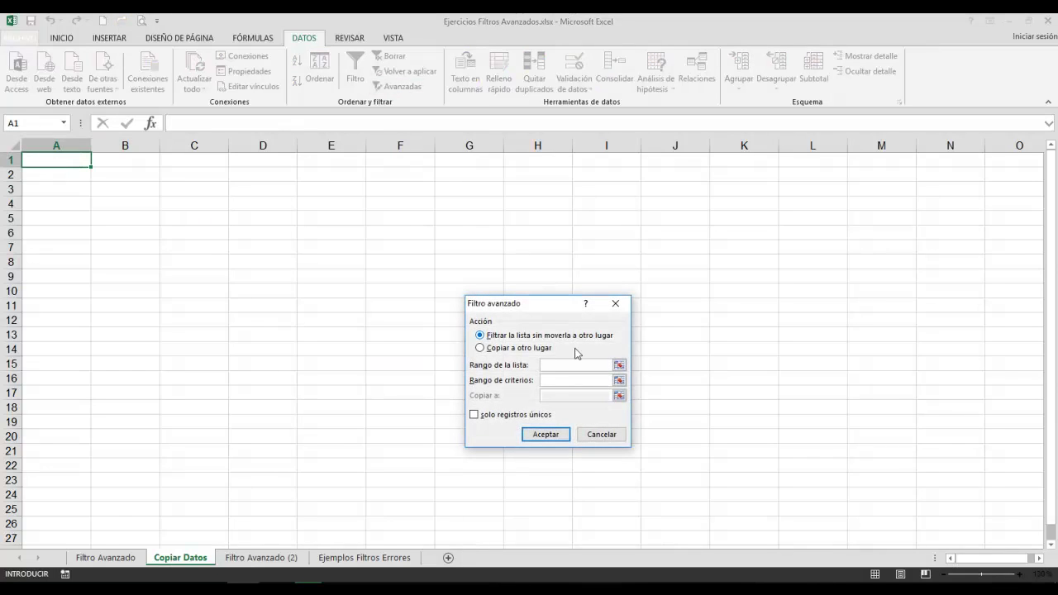
pyautogui.click(619, 365)
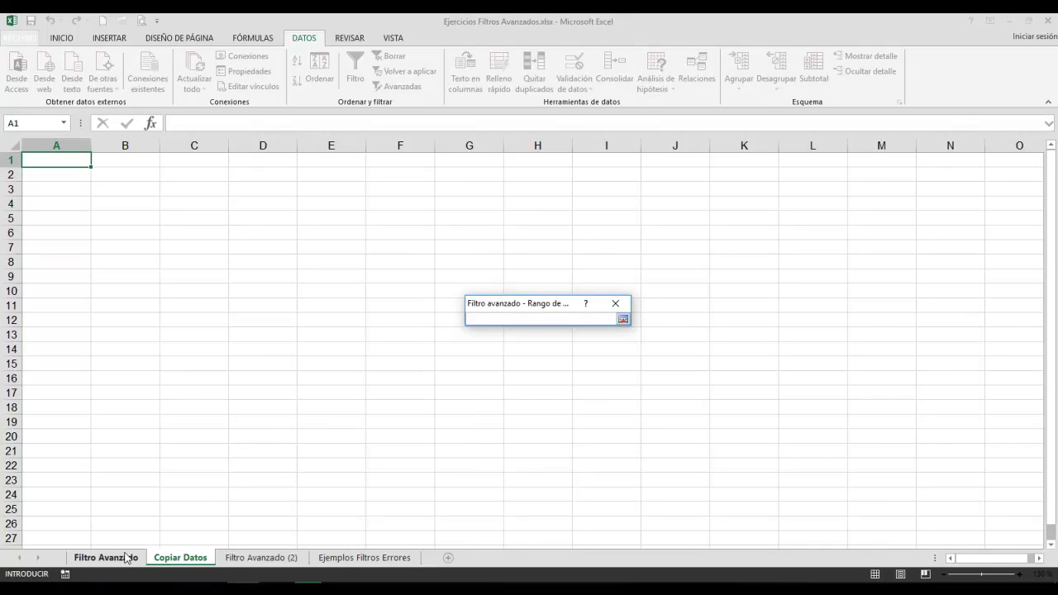
pyautogui.click(98, 559)
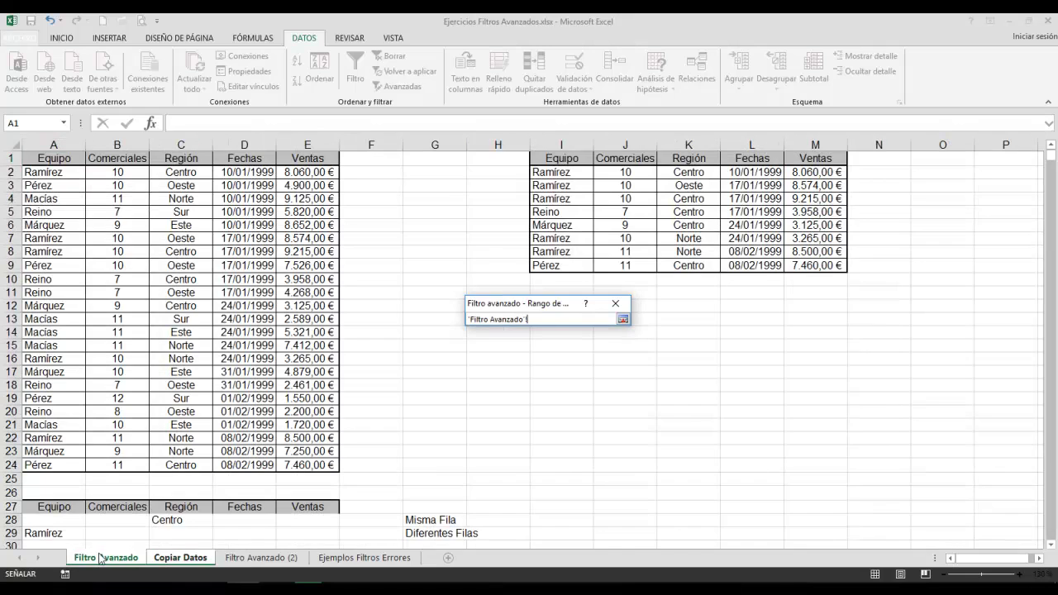
pyautogui.moveTo(52, 161); pyautogui.dragTo(311, 465)
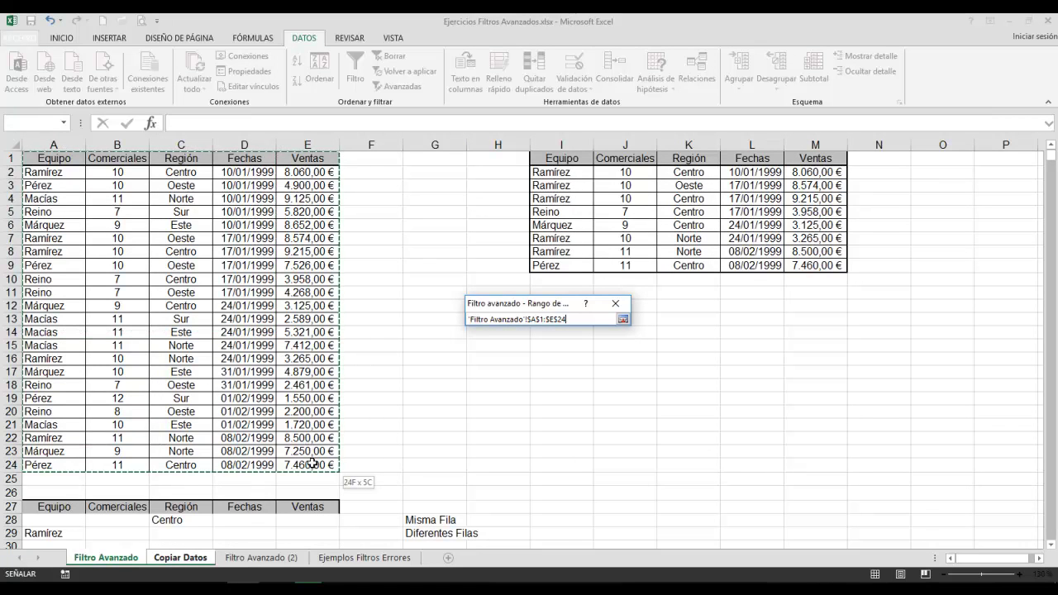
pyautogui.click(622, 319)
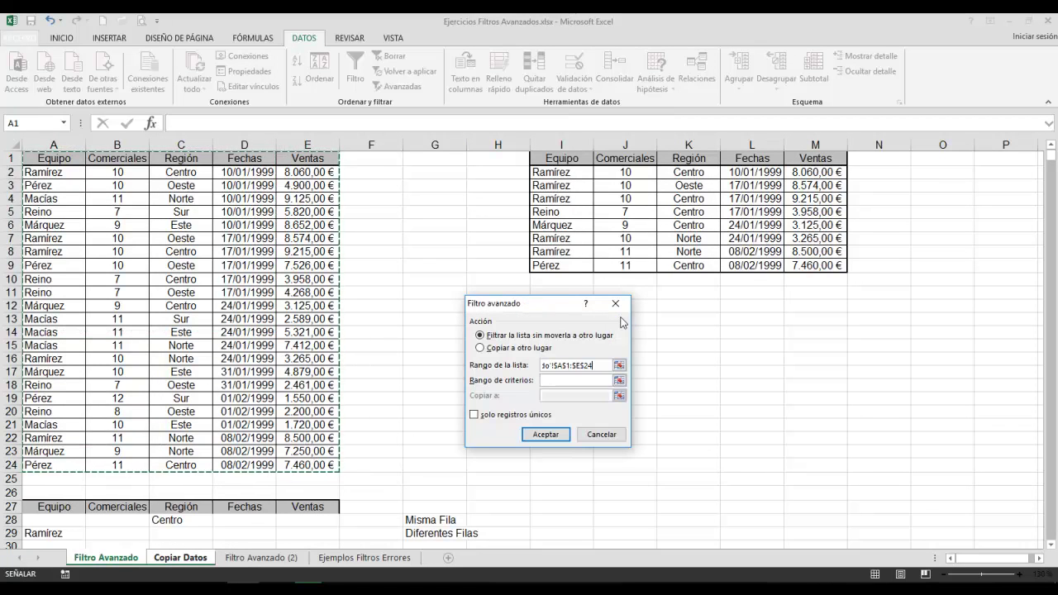
# Set the criteria range to A27:E29 of the Filtro Avanzado sheet and copy the filtered records to A1 of Copiar Datos.
pyautogui.click(566, 380)
pyautogui.click(102, 560)
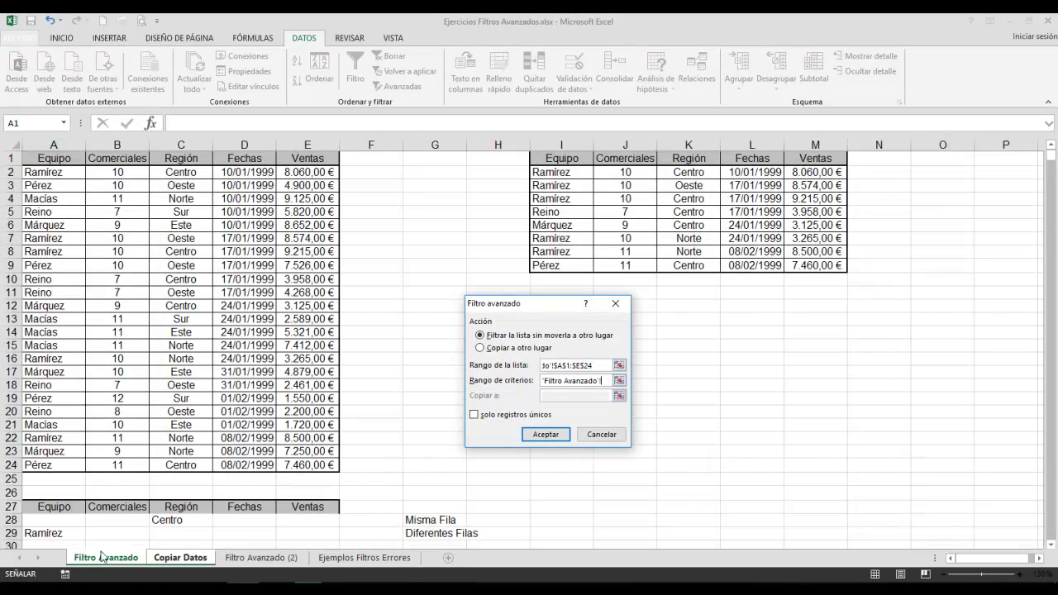
pyautogui.moveTo(43, 506); pyautogui.dragTo(304, 534)
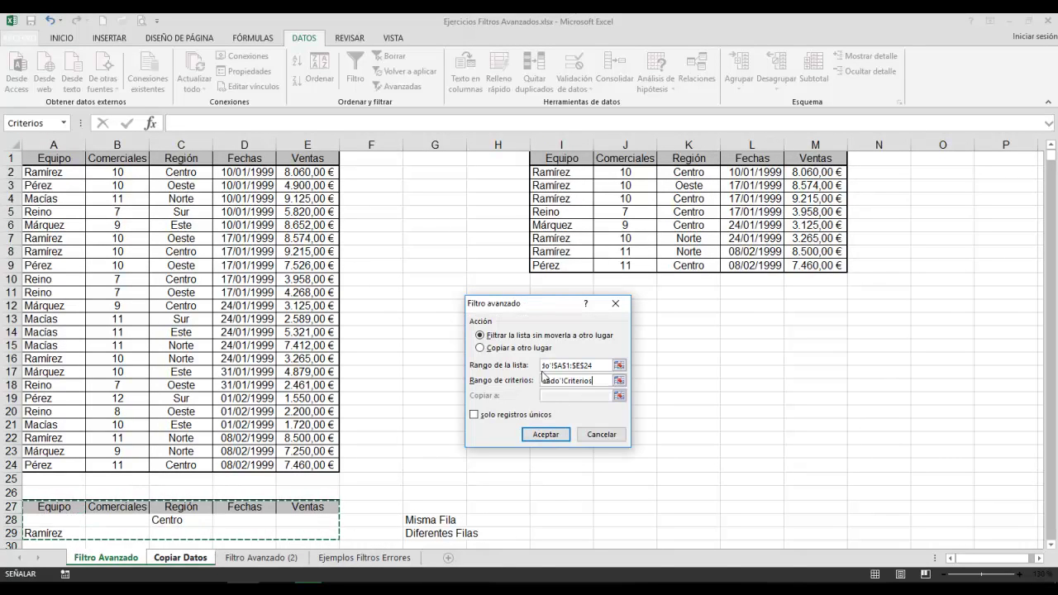
pyautogui.click(529, 348)
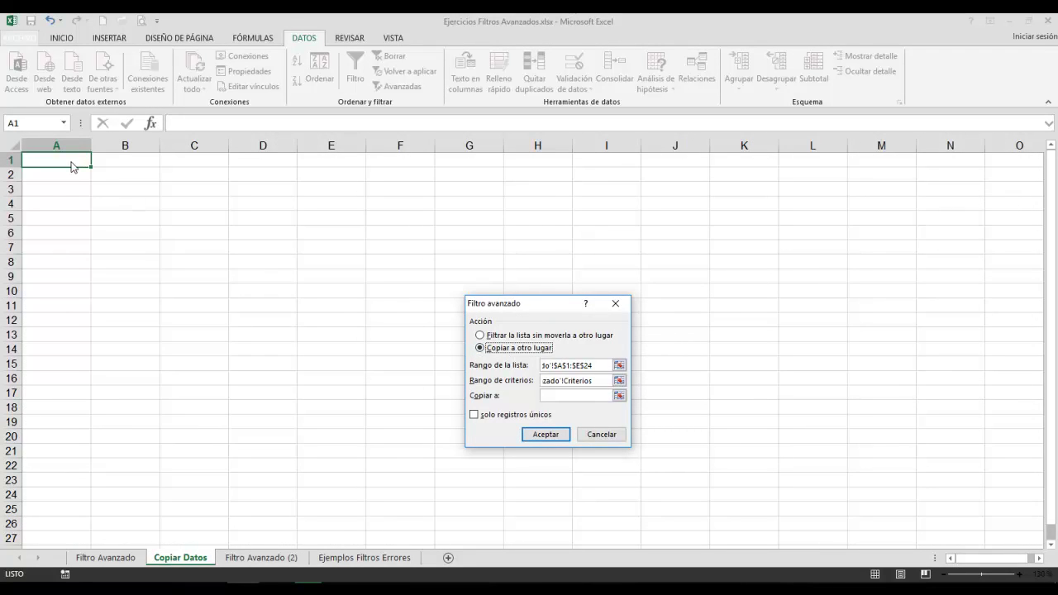
pyautogui.click(559, 396)
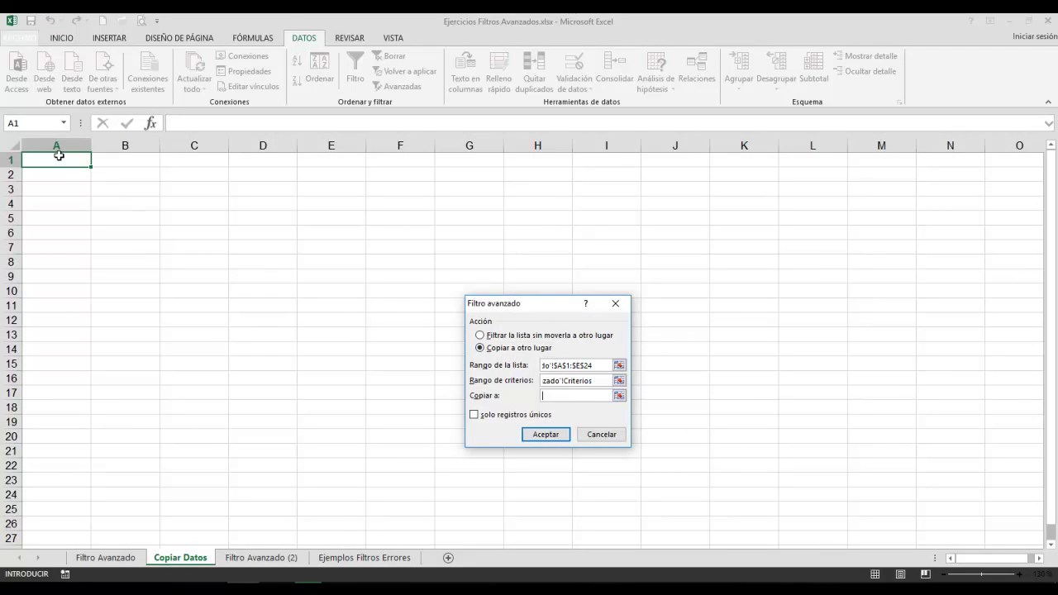
pyautogui.click(57, 157)
pyautogui.click(529, 434)
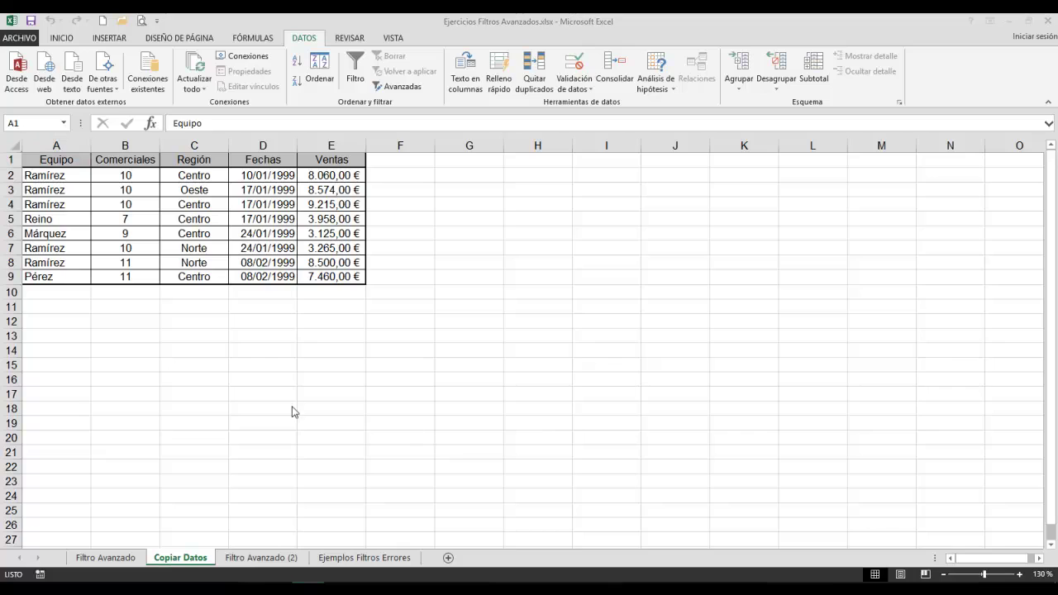
# On the Filtro Avanzado (2) sheet, copy the list headers A1:E1 to row 27, starting at A27.
pyautogui.click(263, 558)
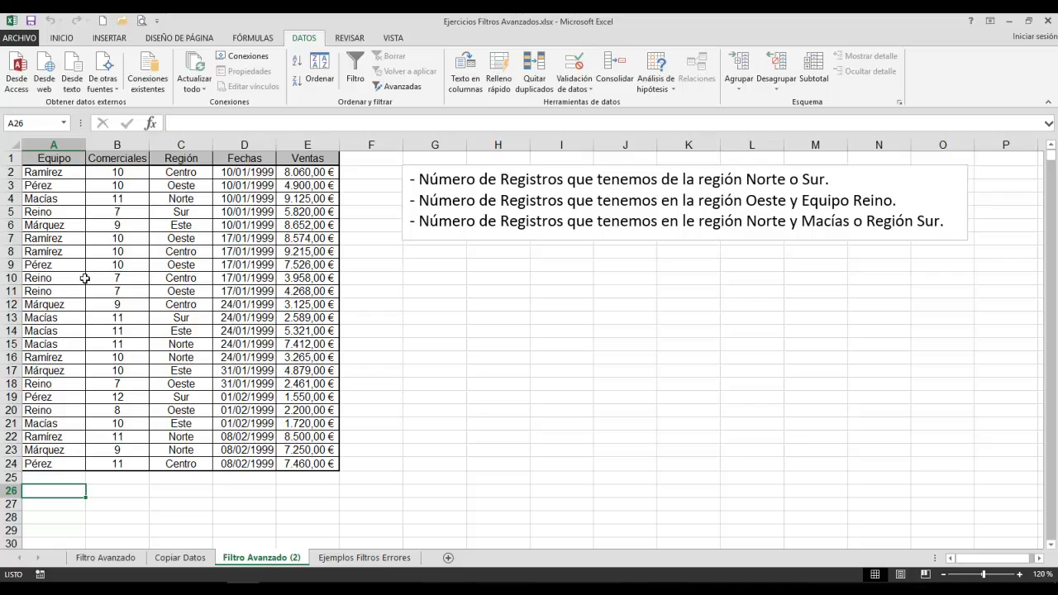
pyautogui.click(35, 156)
pyautogui.moveTo(35, 157); pyautogui.dragTo(307, 157)
pyautogui.rightClick(314, 157)
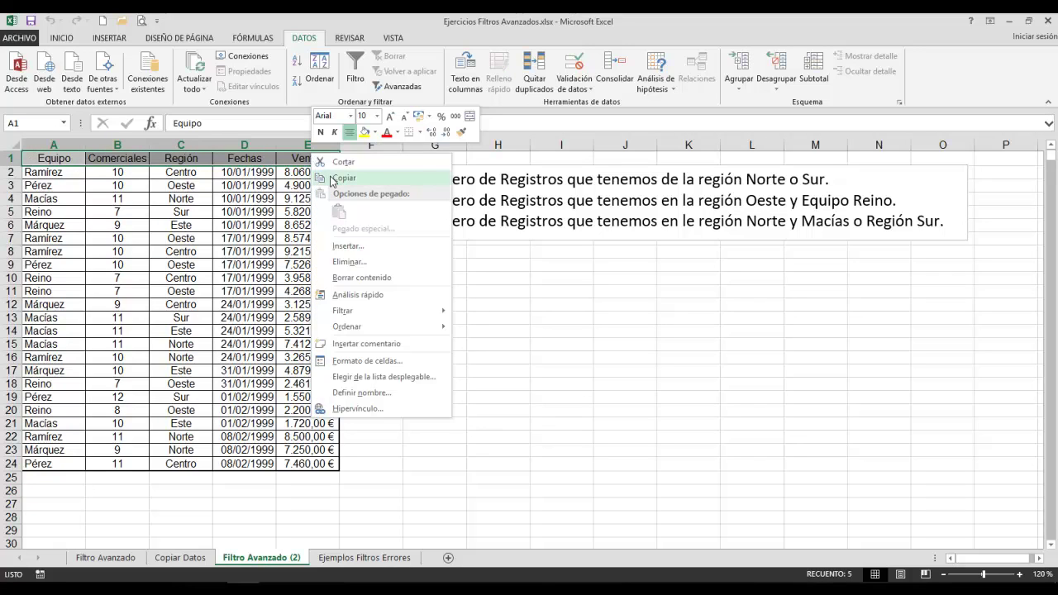
pyautogui.click(343, 178)
pyautogui.rightClick(53, 504)
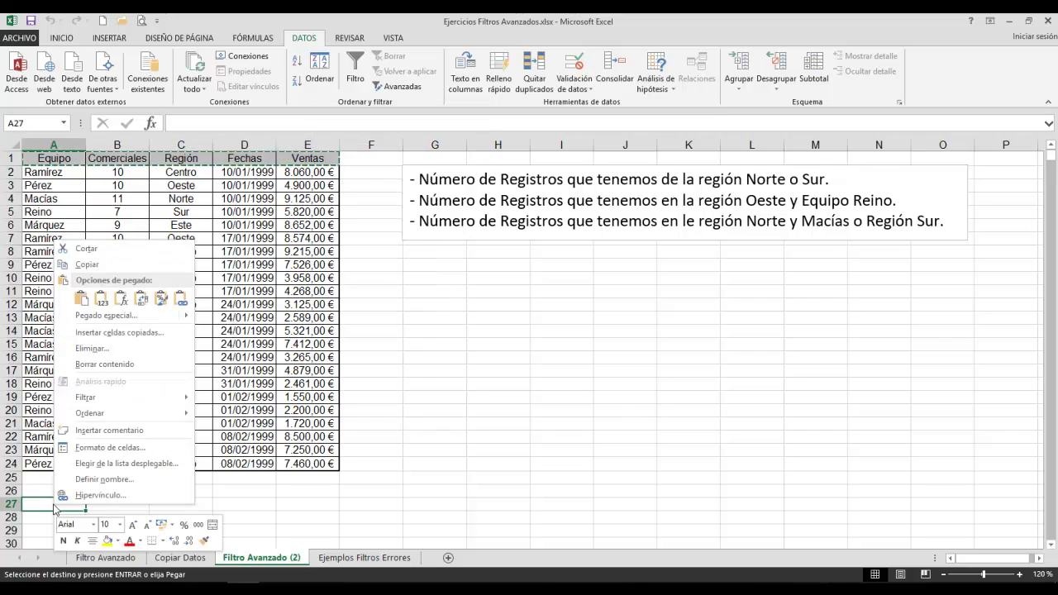
pyautogui.click(85, 296)
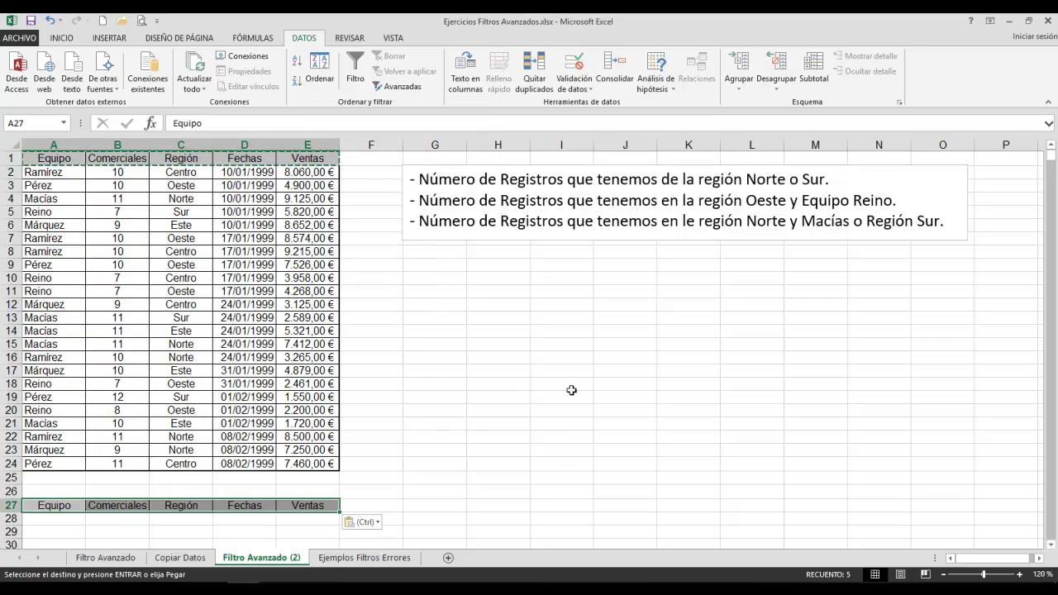
pyautogui.press('Escape')
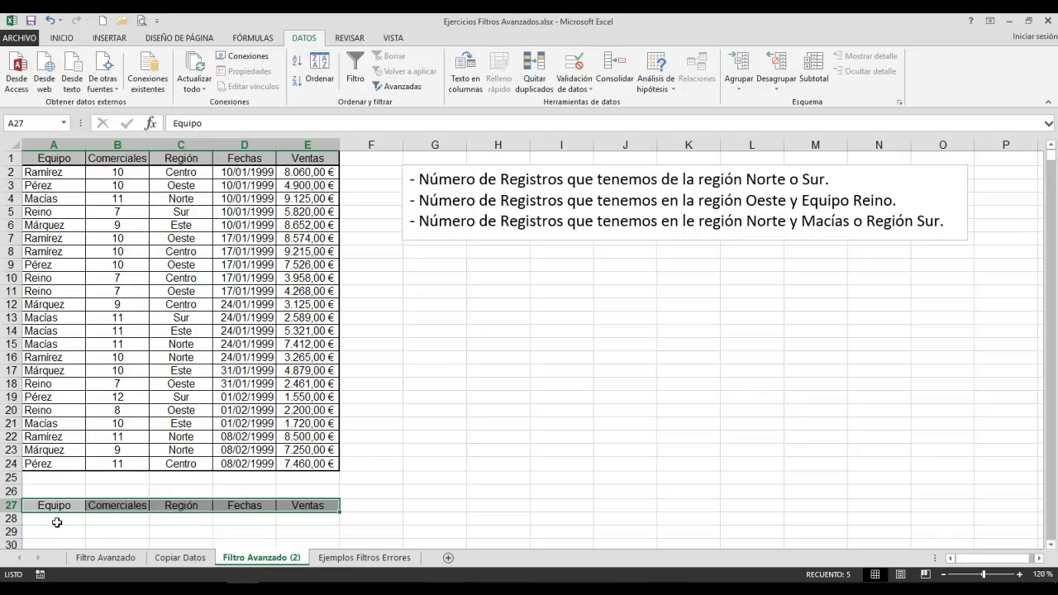
# Enter the Región criteria Norte in C28 and Sur in C29.
pyautogui.click(172, 522)
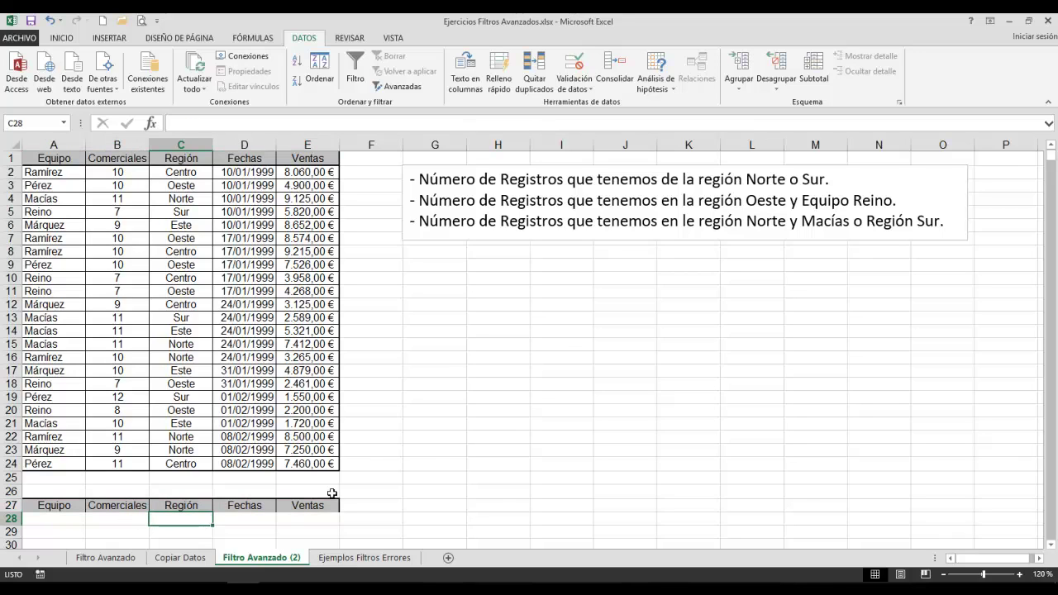
pyautogui.write('Norte')
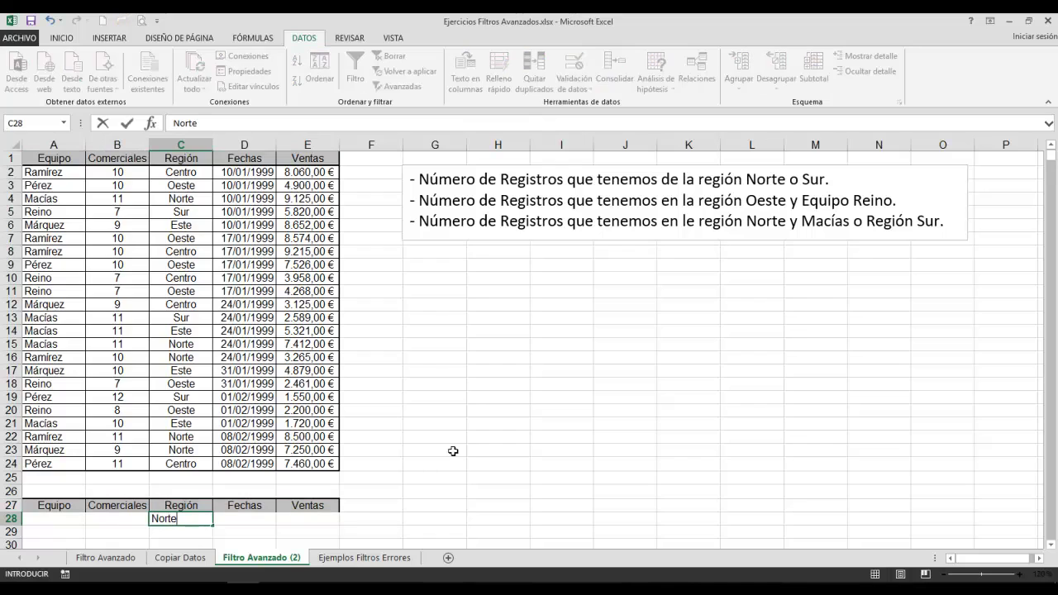
pyautogui.press('Return')
pyautogui.write('Sur')
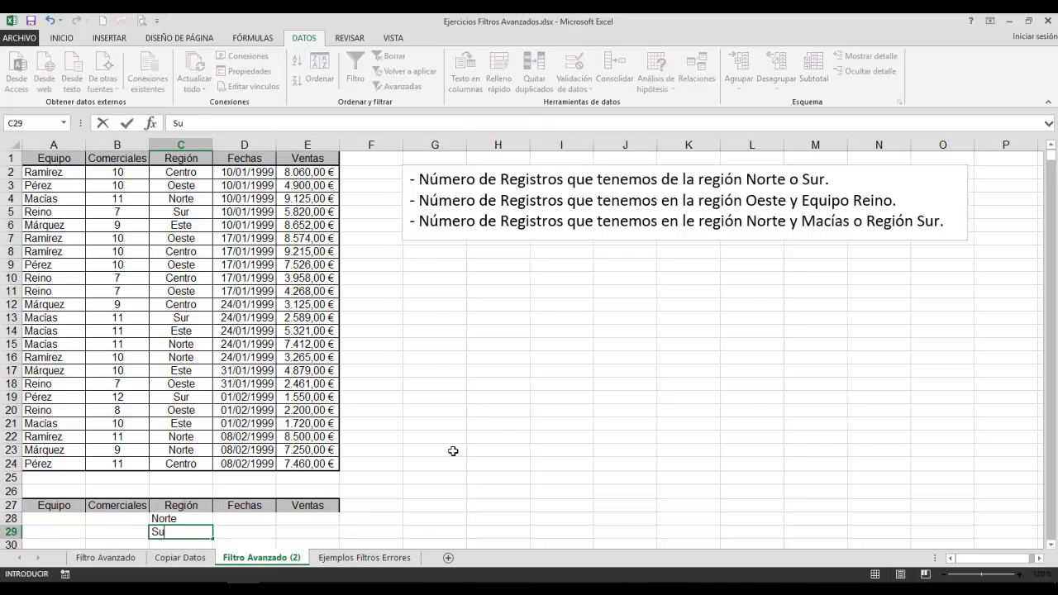
# Filter the list A1:E24 in place with an advanced filter, using C27:C29 as the criteria range.
pyautogui.click(196, 321)
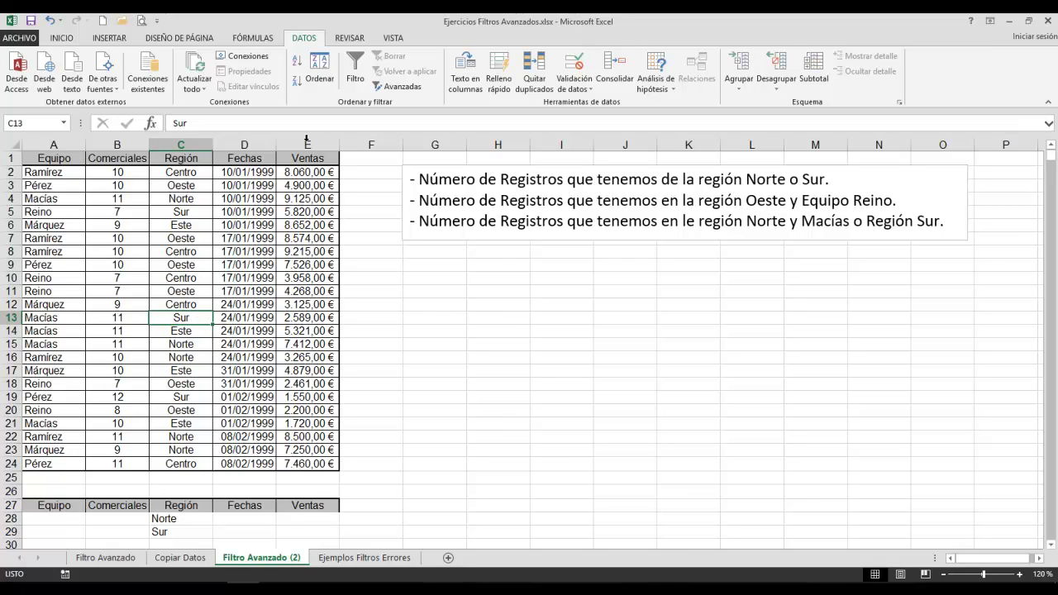
pyautogui.click(403, 87)
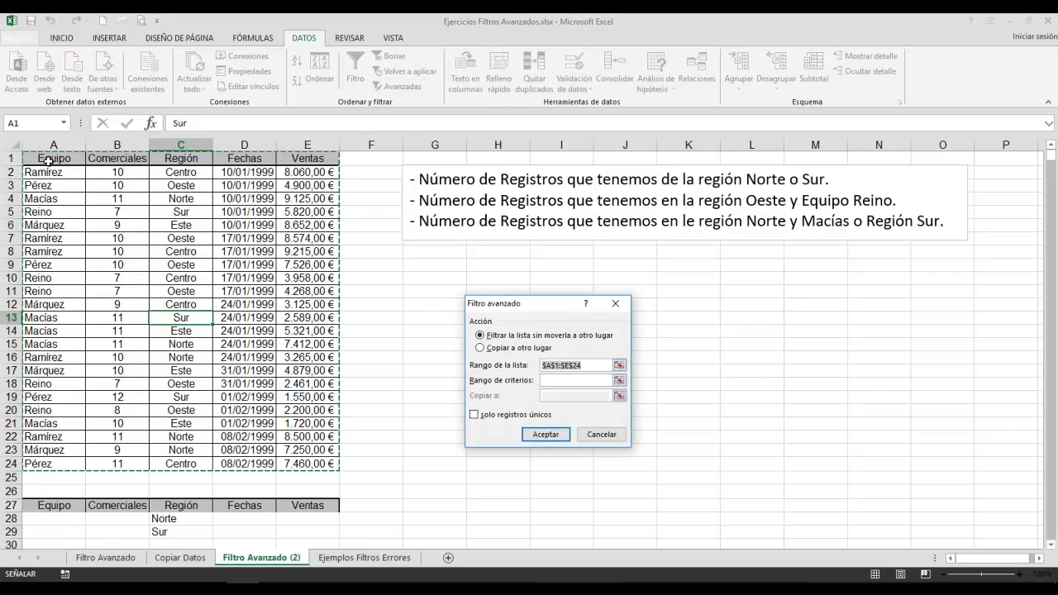
pyautogui.click(574, 380)
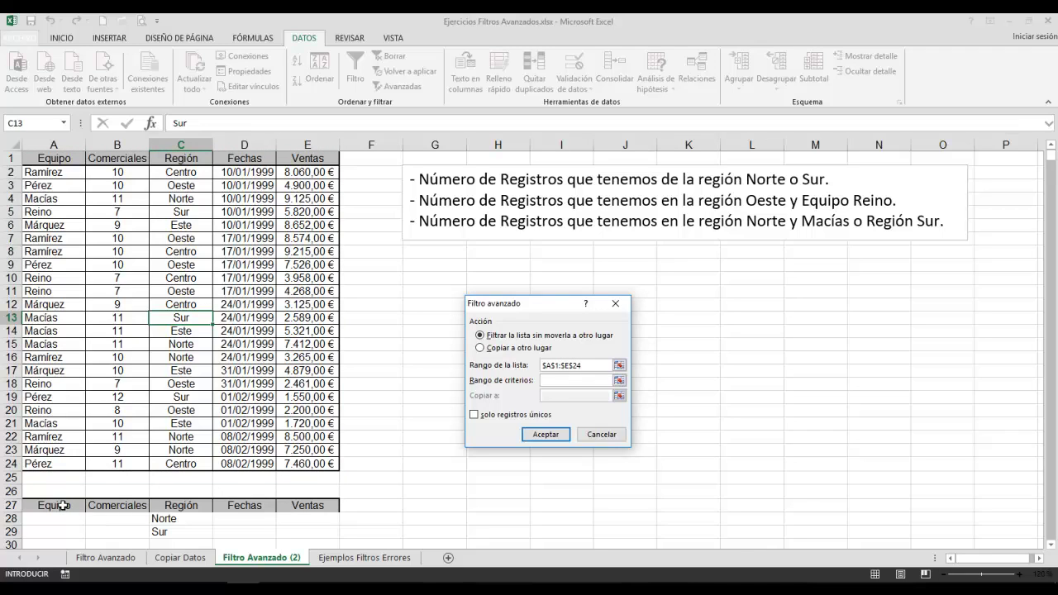
pyautogui.moveTo(63, 505); pyautogui.dragTo(327, 531)
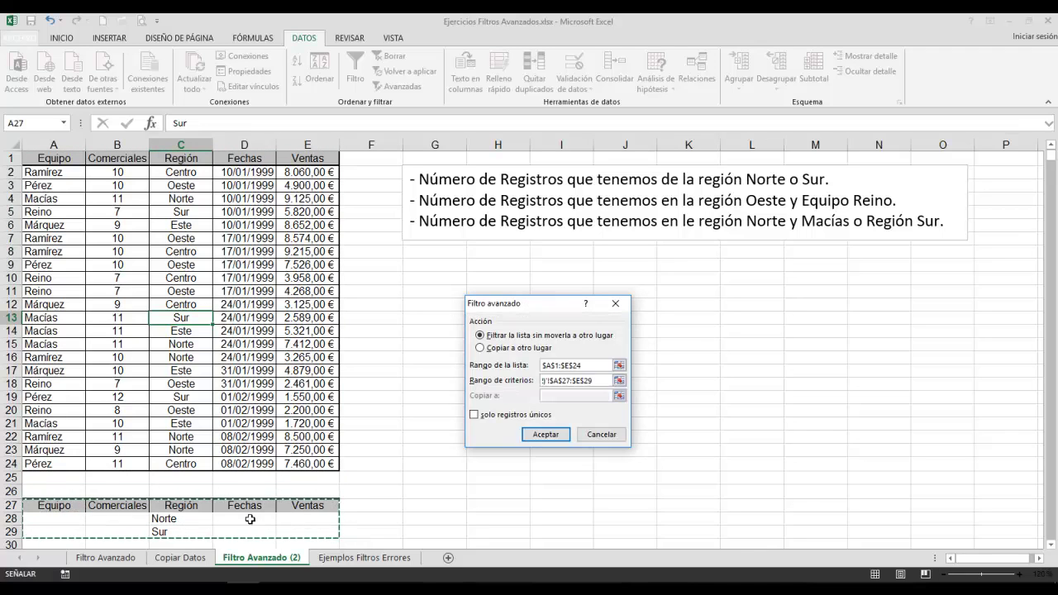
pyautogui.moveTo(181, 505); pyautogui.dragTo(181, 532)
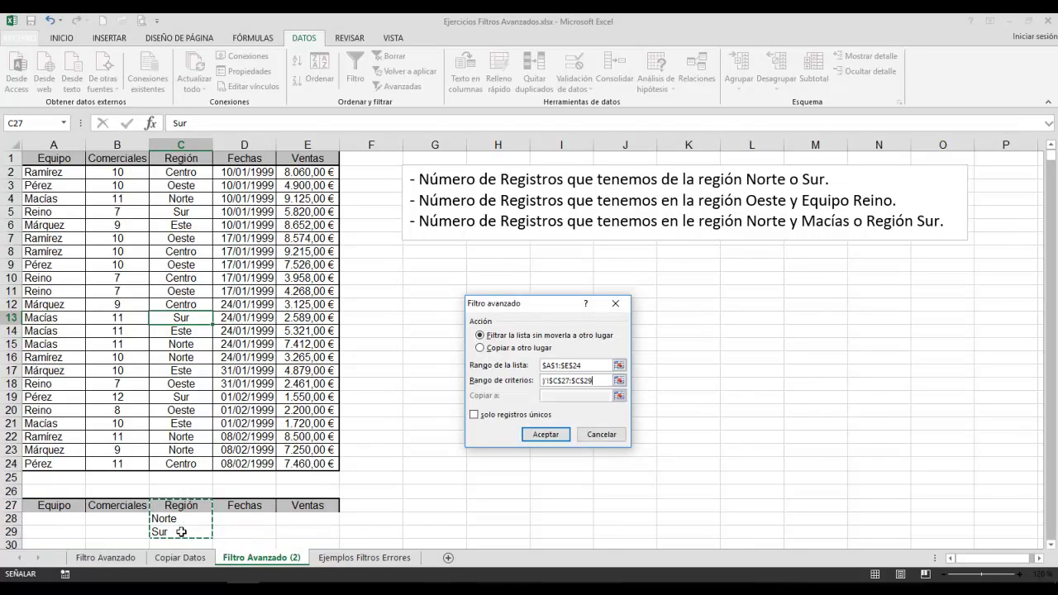
pyautogui.moveTo(597, 381); pyautogui.dragTo(439, 379)
pyautogui.click(589, 382)
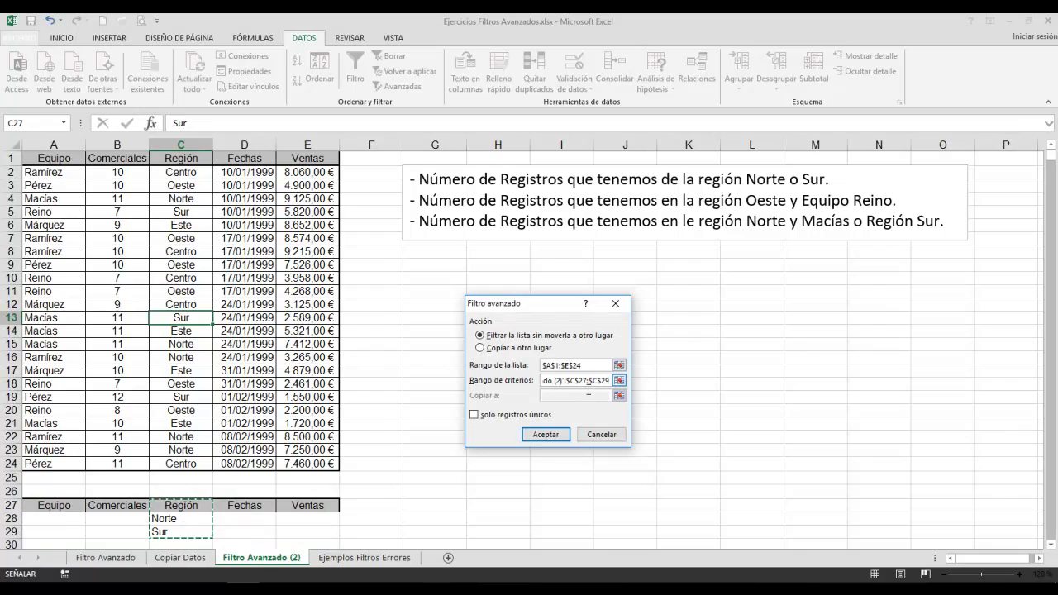
pyautogui.click(545, 434)
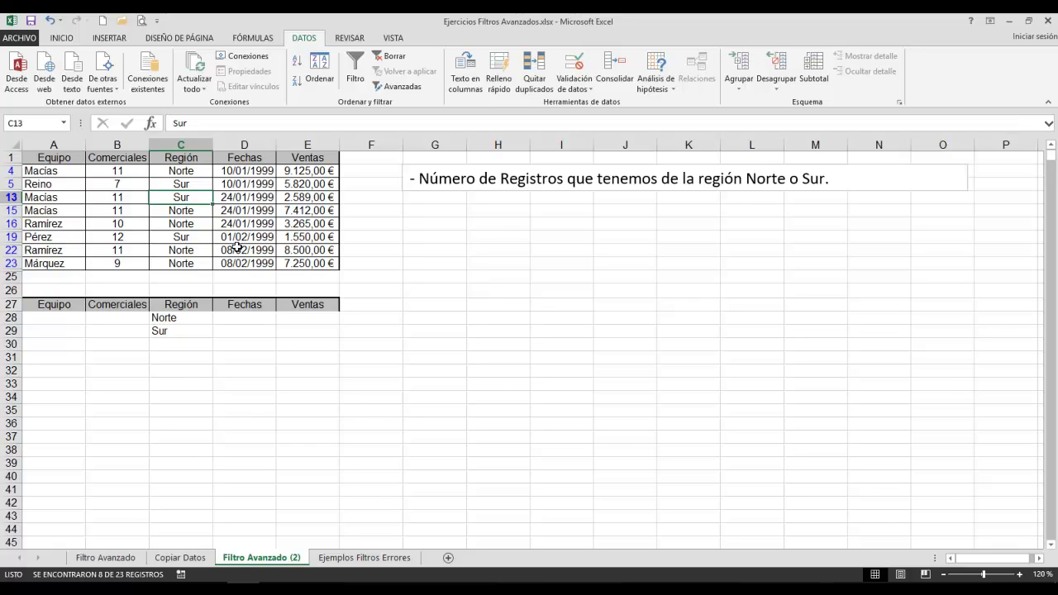
# Clear the filter from the list and delete the Región criteria in C28:C29.
pyautogui.click(390, 56)
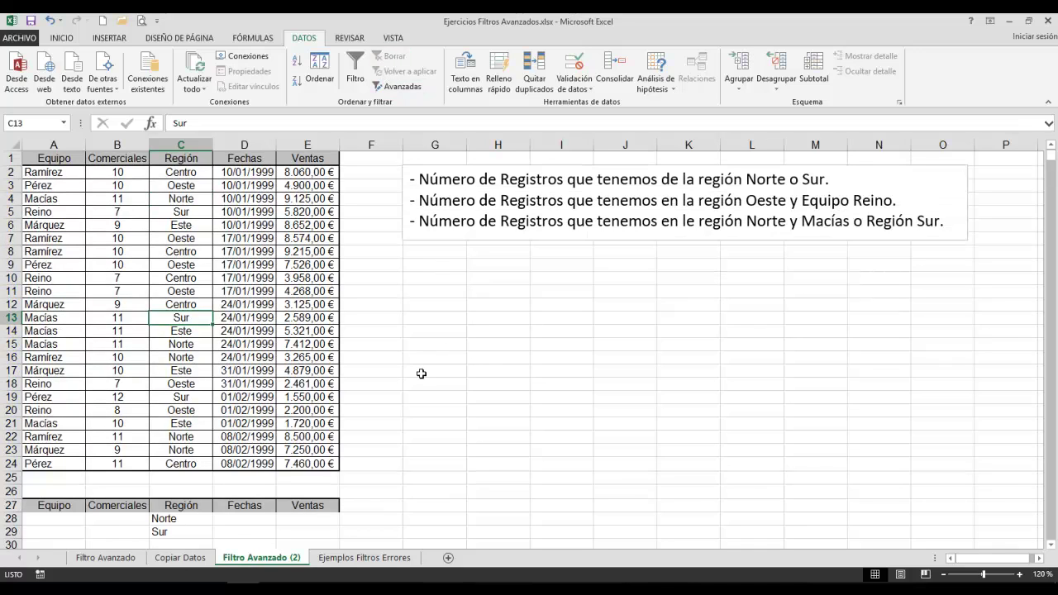
pyautogui.moveTo(182, 519); pyautogui.dragTo(185, 530)
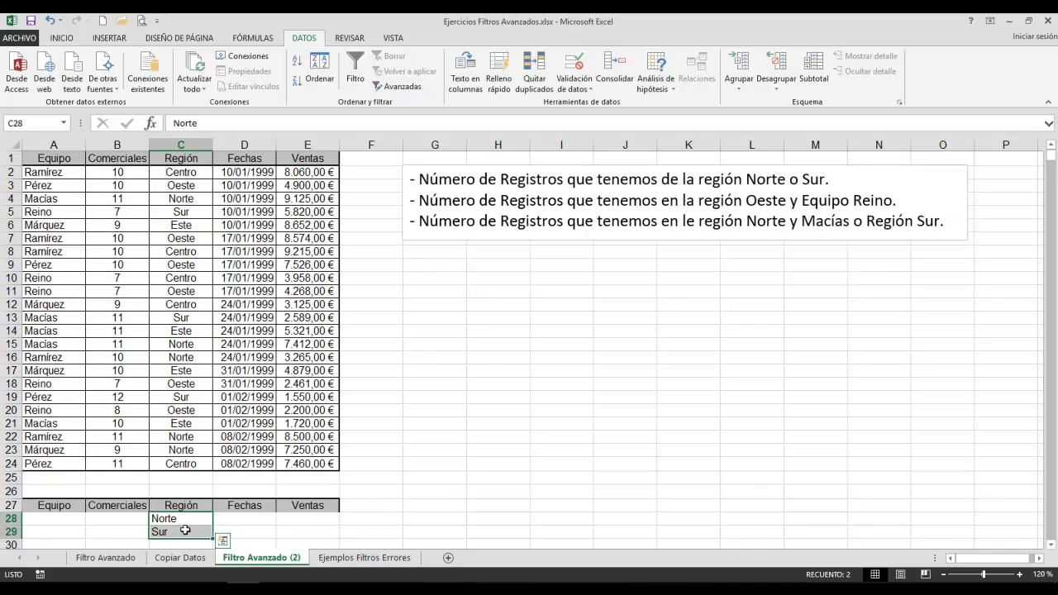
pyautogui.press('Delete')
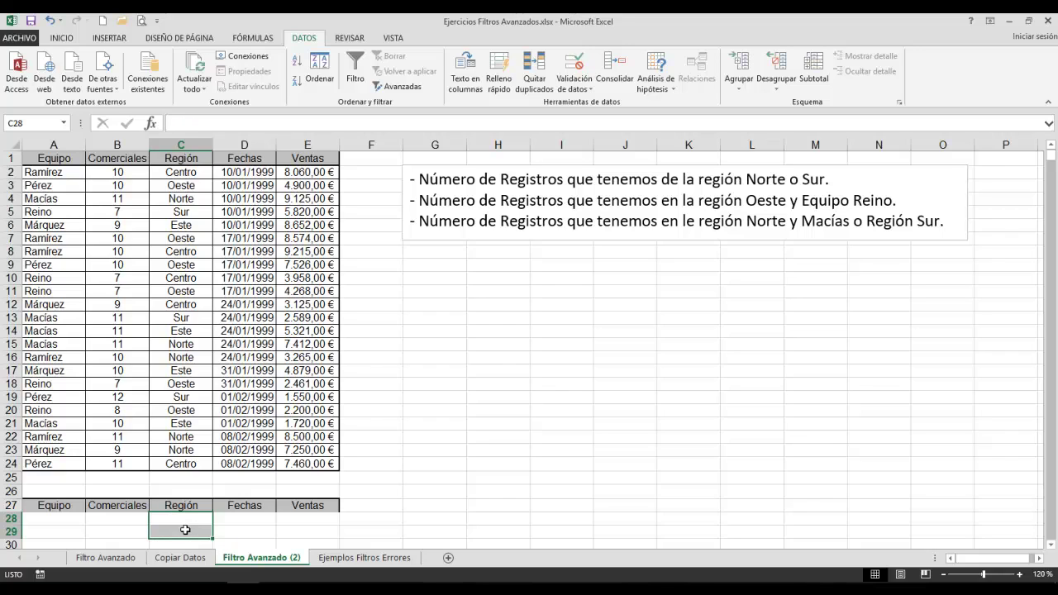
# Enter the Región criterion Oeste in C28 and the team name from the second practice query in A28.
pyautogui.press('Left')
pyautogui.press('Up')
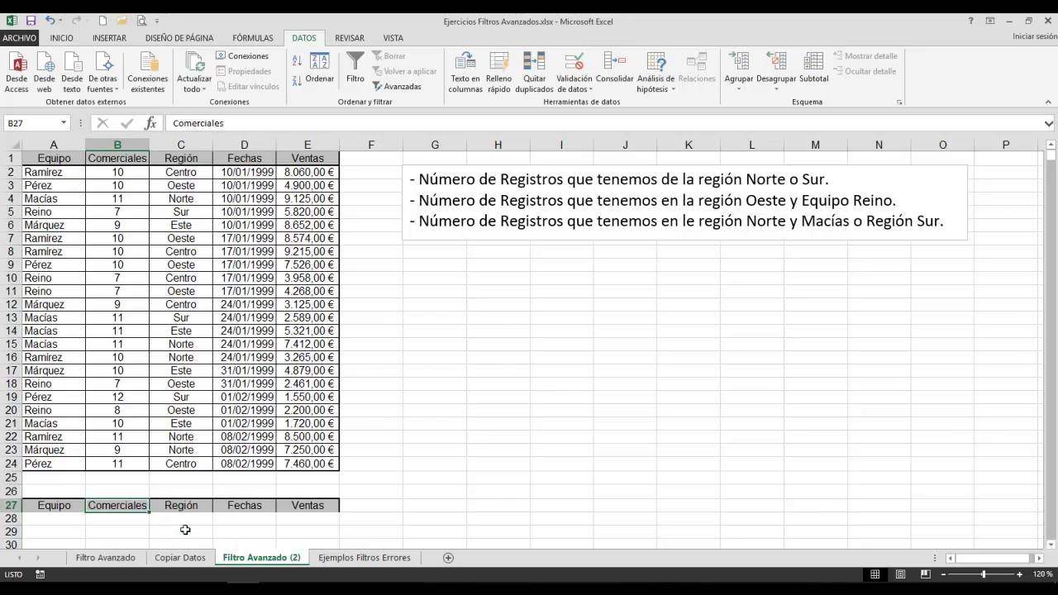
pyautogui.press('Right')
pyautogui.press('Down')
pyautogui.write('Oeste')
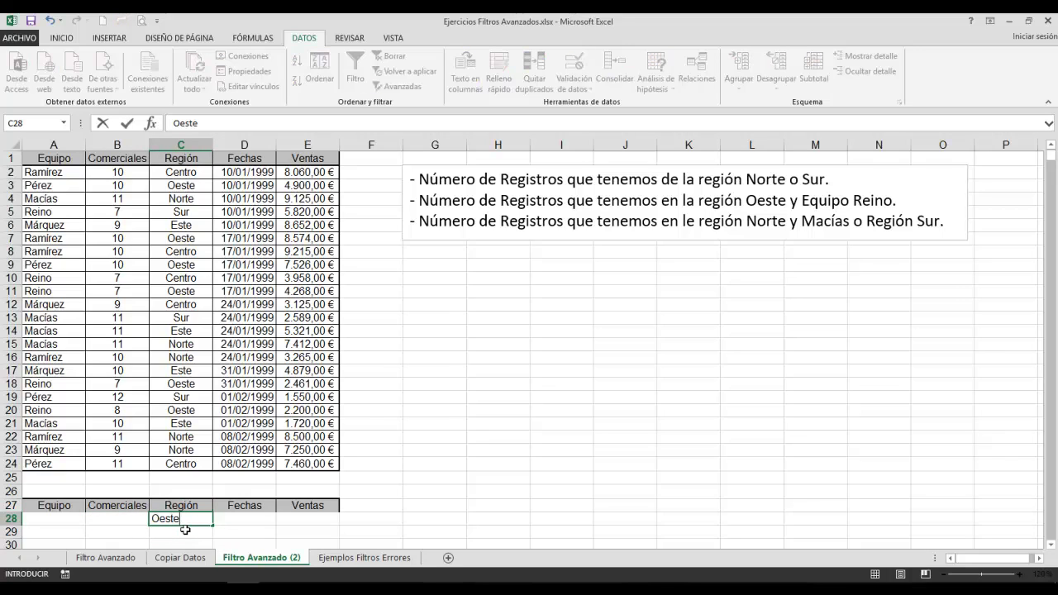
pyautogui.press('Right')
pyautogui.press('Left')
pyautogui.press('Left')
pyautogui.press('Left')
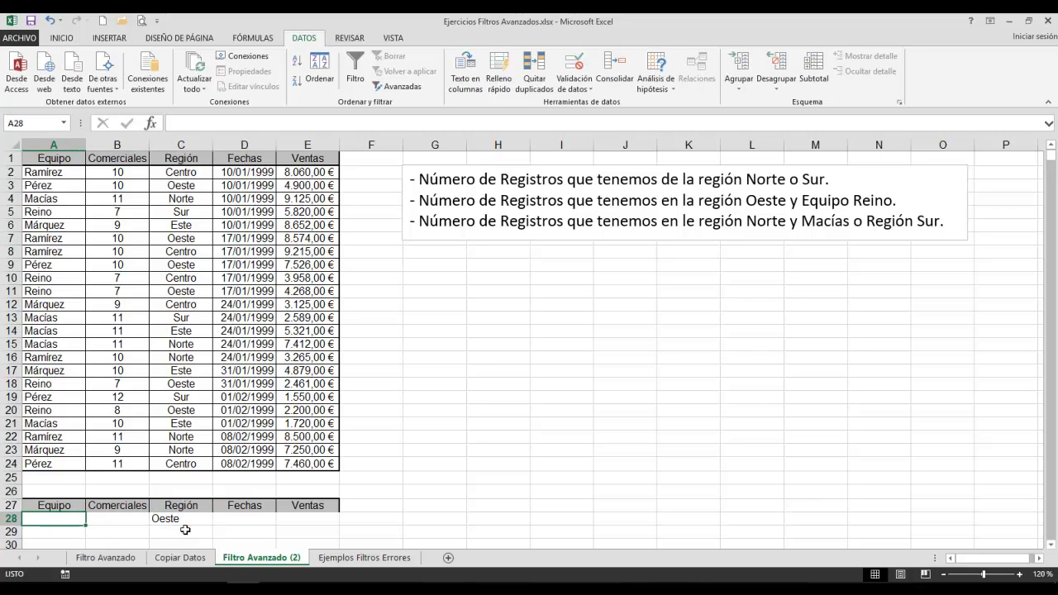
pyautogui.write('Reino')
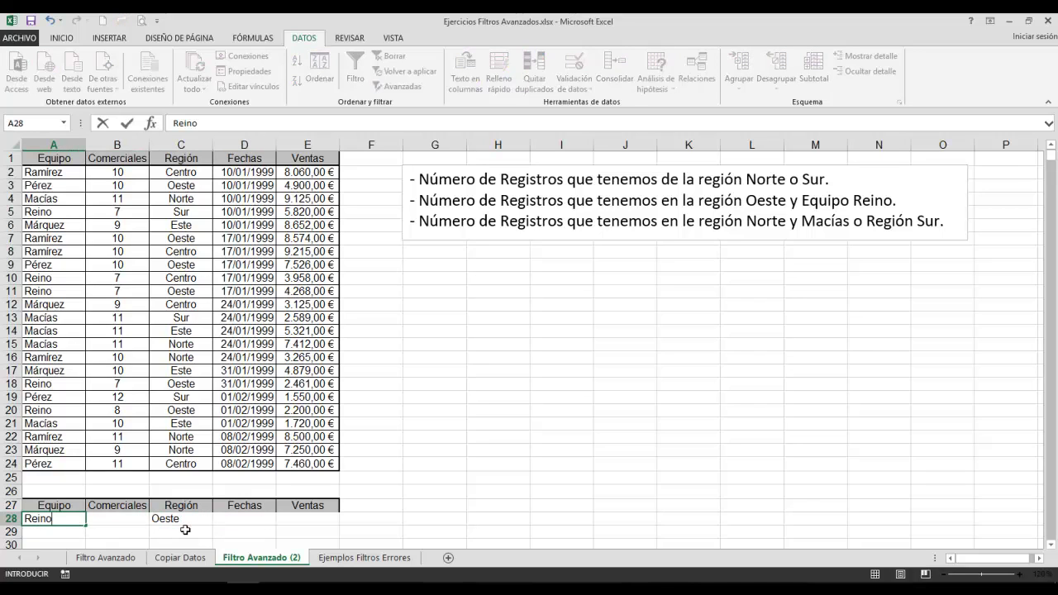
pyautogui.press('Return')
# Filter the list A1:E24 in place with an advanced filter, using A27:E28 as the criteria range.
pyautogui.press('Up')
pyautogui.press('Up')
pyautogui.press('Up')
pyautogui.press('Up')
pyautogui.press('Up')
pyautogui.press('Up')
pyautogui.press('Up')
pyautogui.press('Up')
pyautogui.press('Up')
pyautogui.press('Up')
pyautogui.press('Up')
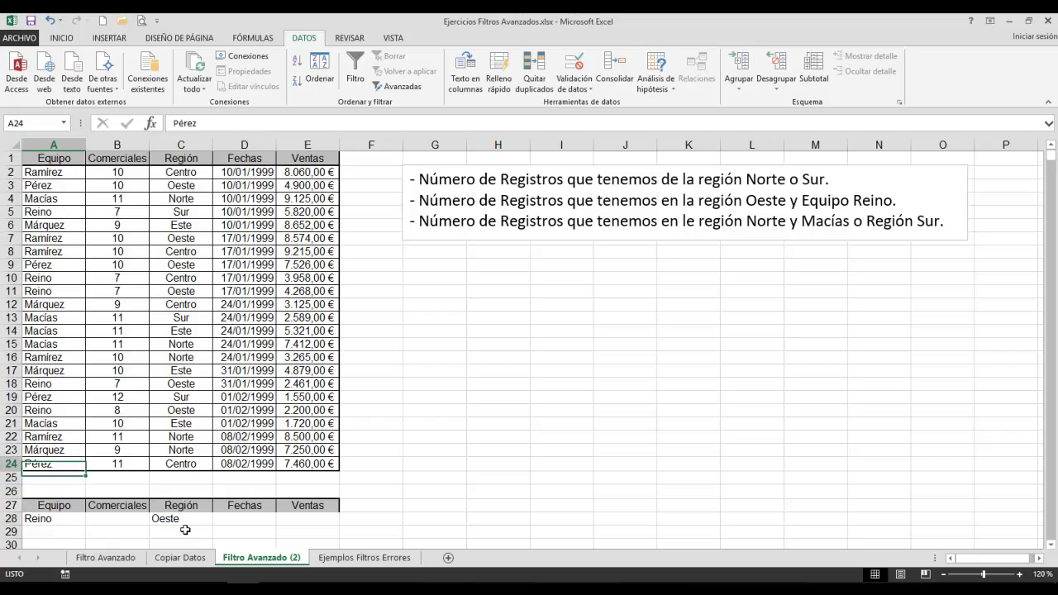
pyautogui.press('Right')
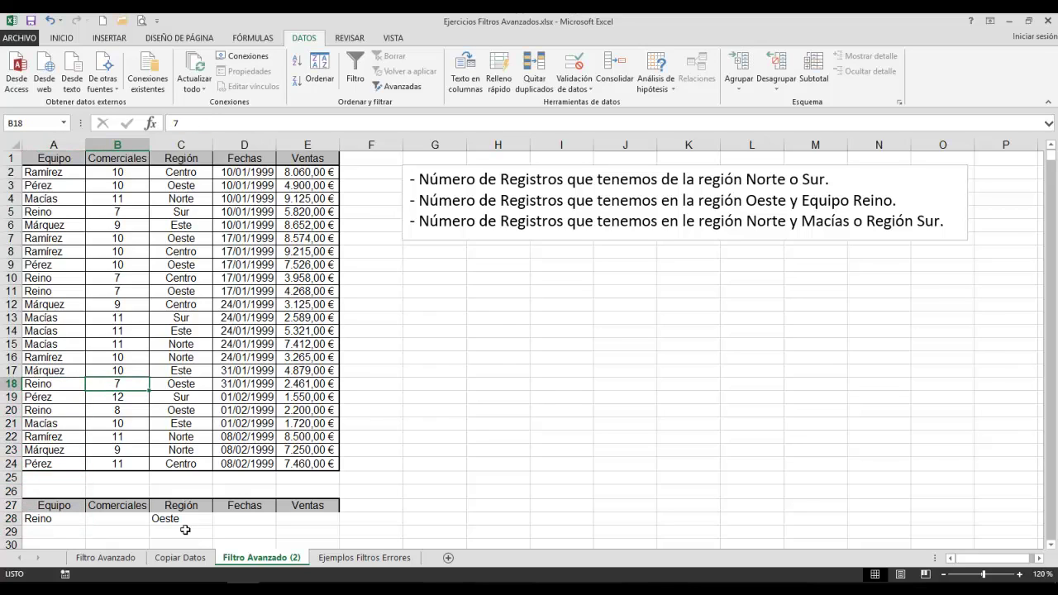
pyautogui.click(404, 88)
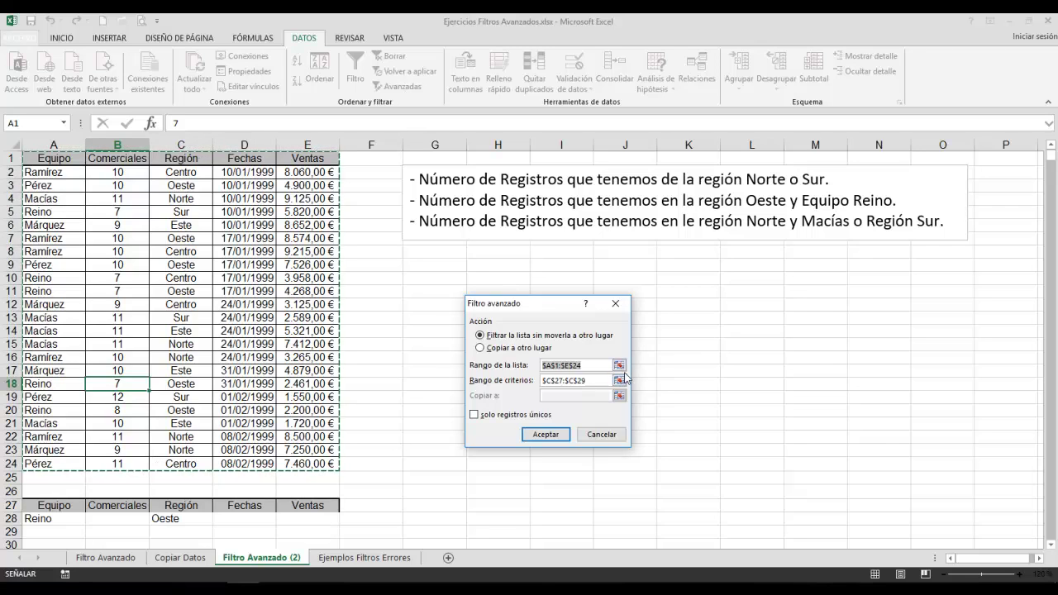
pyautogui.click(619, 381)
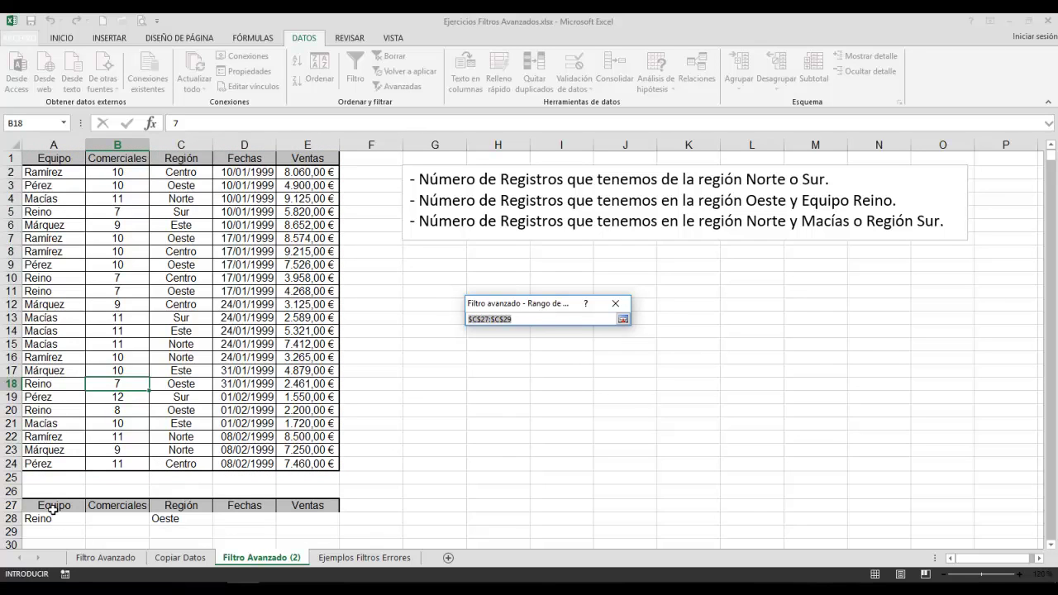
pyautogui.moveTo(53, 506); pyautogui.dragTo(331, 522)
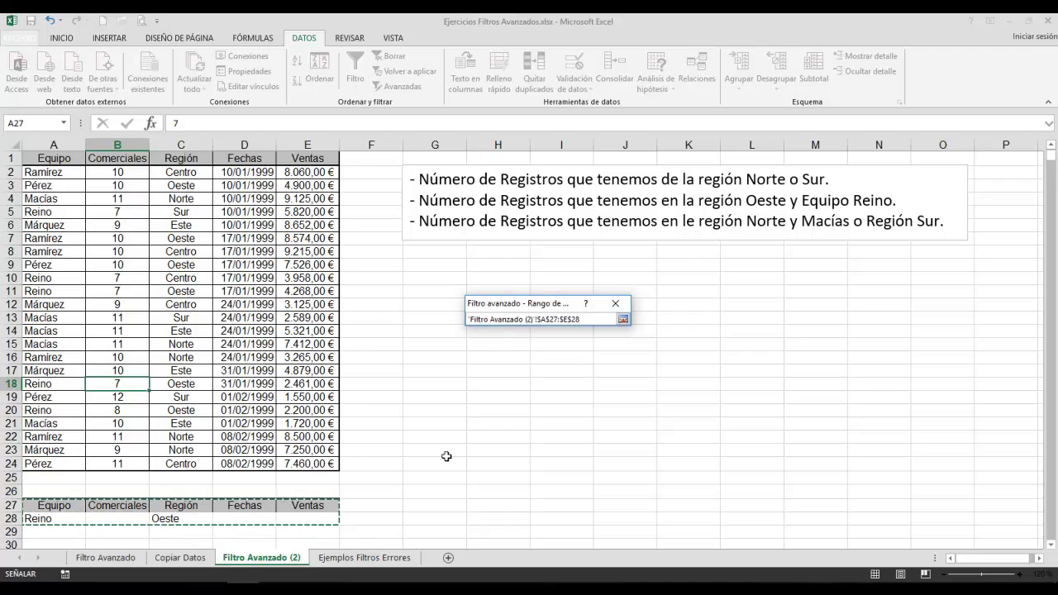
pyautogui.click(622, 321)
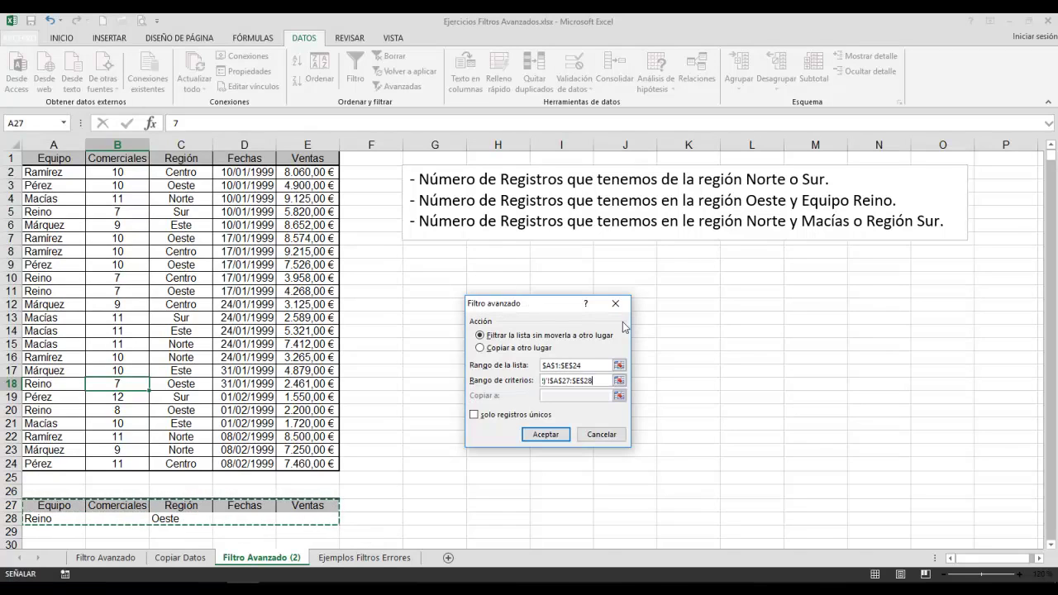
pyautogui.click(549, 435)
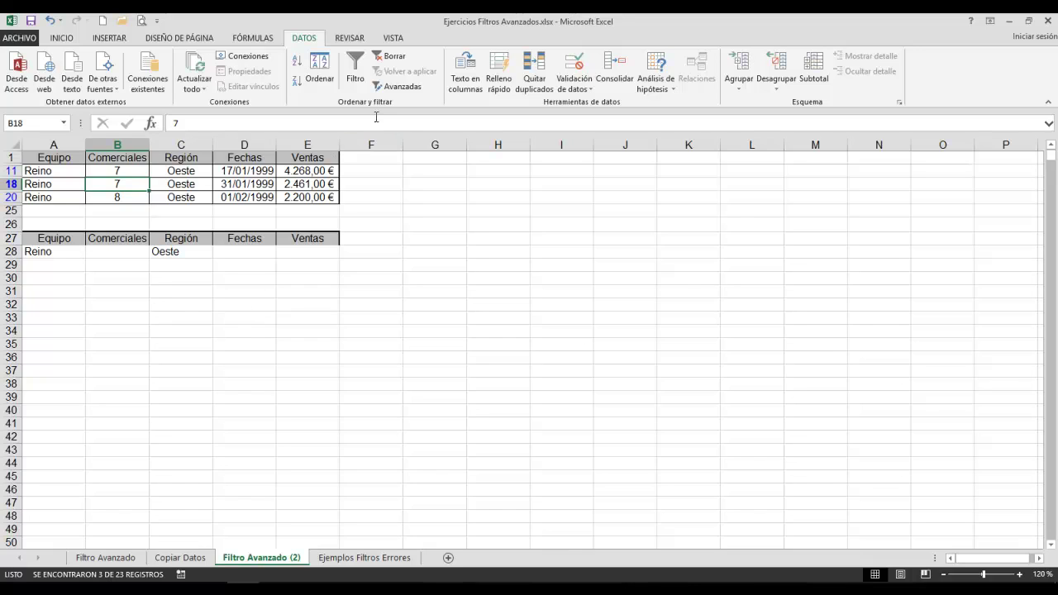
# Clear the filter from the list and delete the Equipo and Región criteria in A28:C28.
pyautogui.click(395, 62)
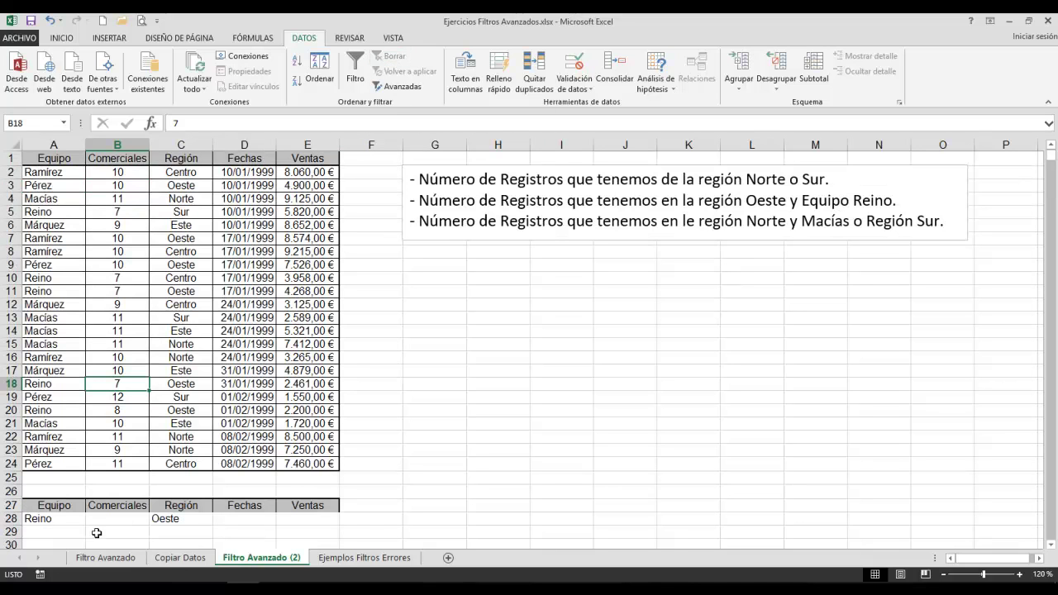
pyautogui.moveTo(59, 519); pyautogui.dragTo(180, 518)
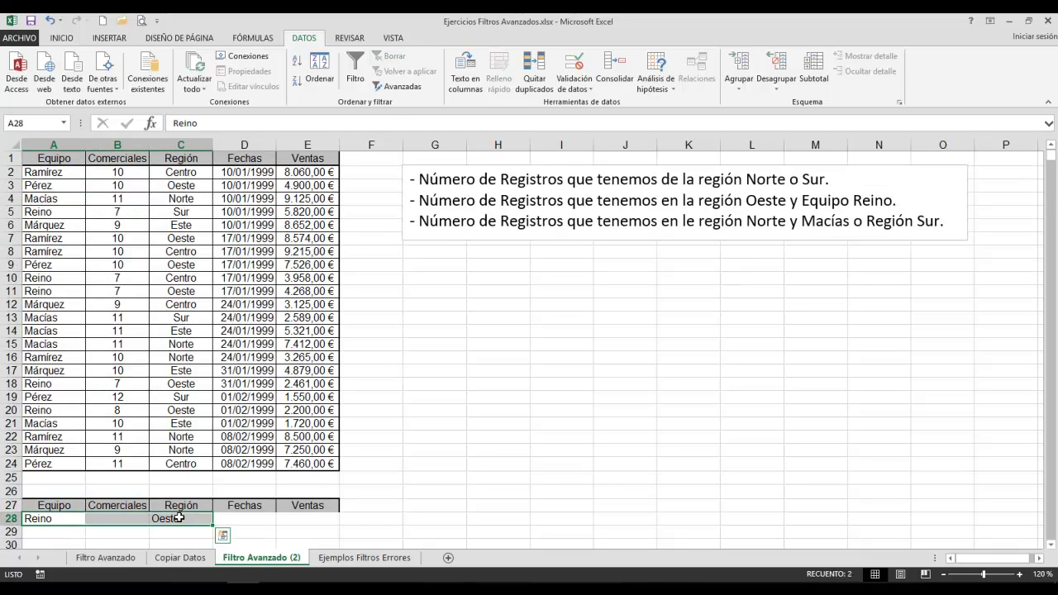
pyautogui.press('Delete')
pyautogui.press('Right')
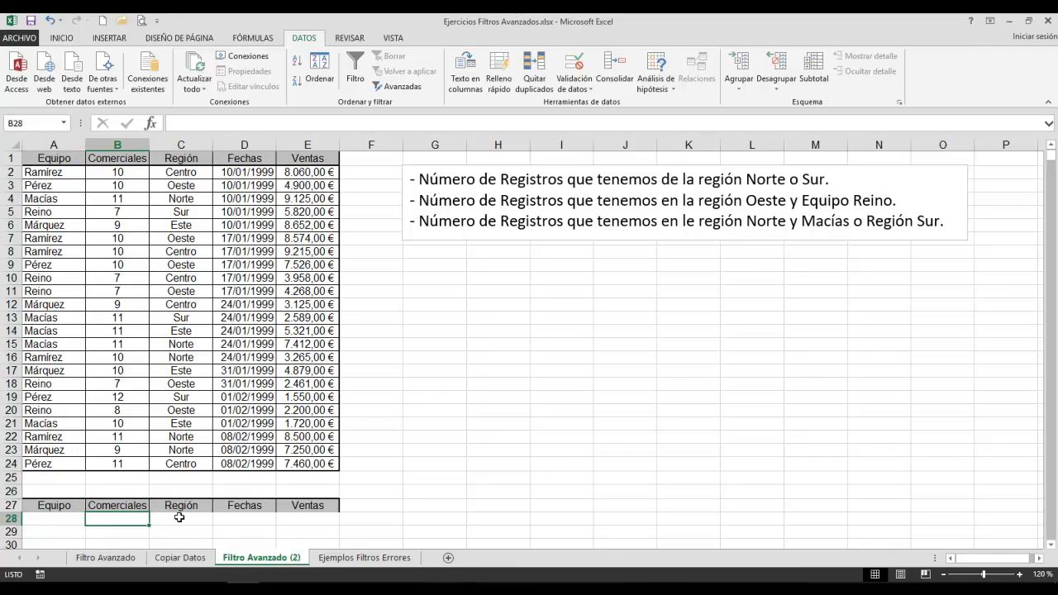
# Enter the Región criteria Norte in C28 and Sur in C29, with the third query's team name under Equipo in A28.
pyautogui.click(180, 516)
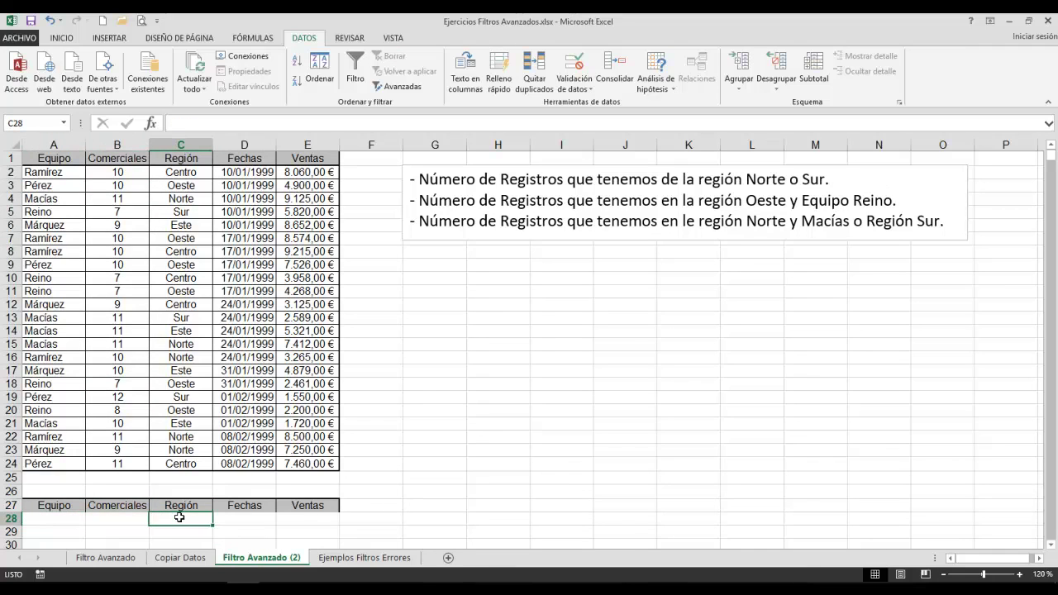
pyautogui.write('Norte')
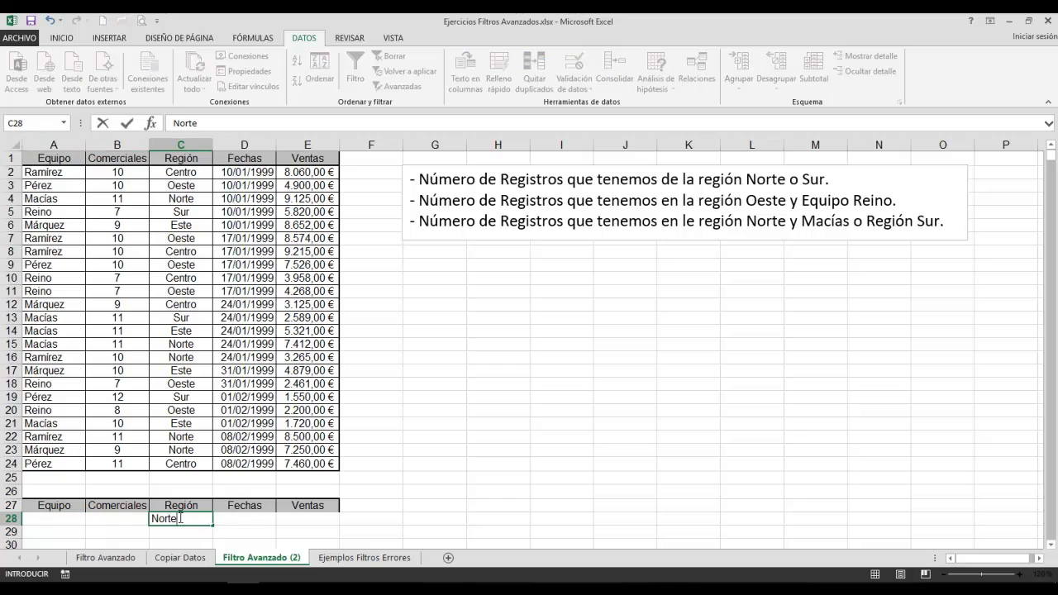
pyautogui.press('Return')
pyautogui.click(179, 517)
pyautogui.press('Left')
pyautogui.press('Left')
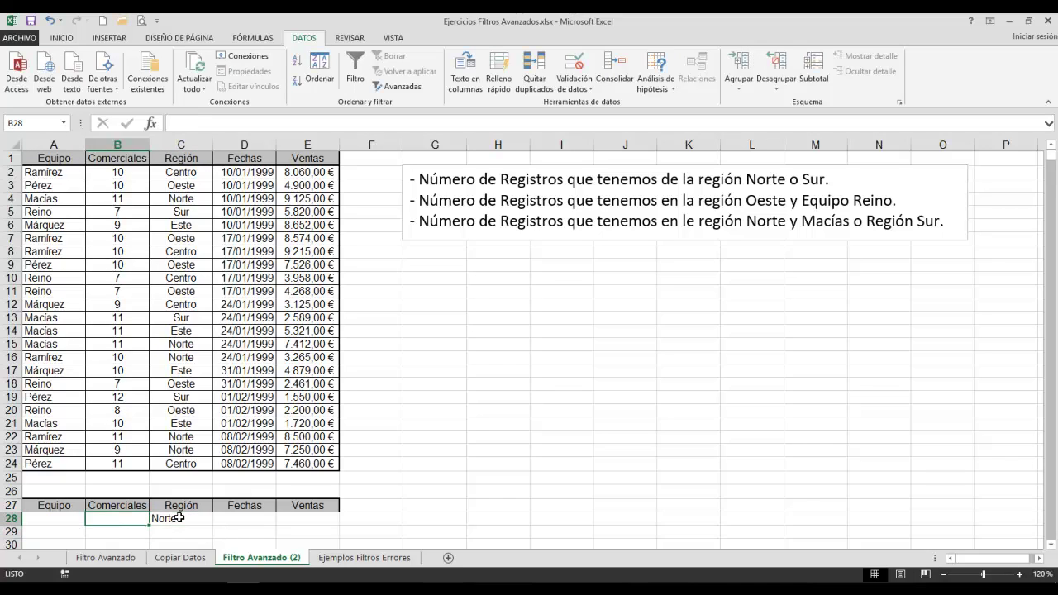
pyautogui.write('Ma')
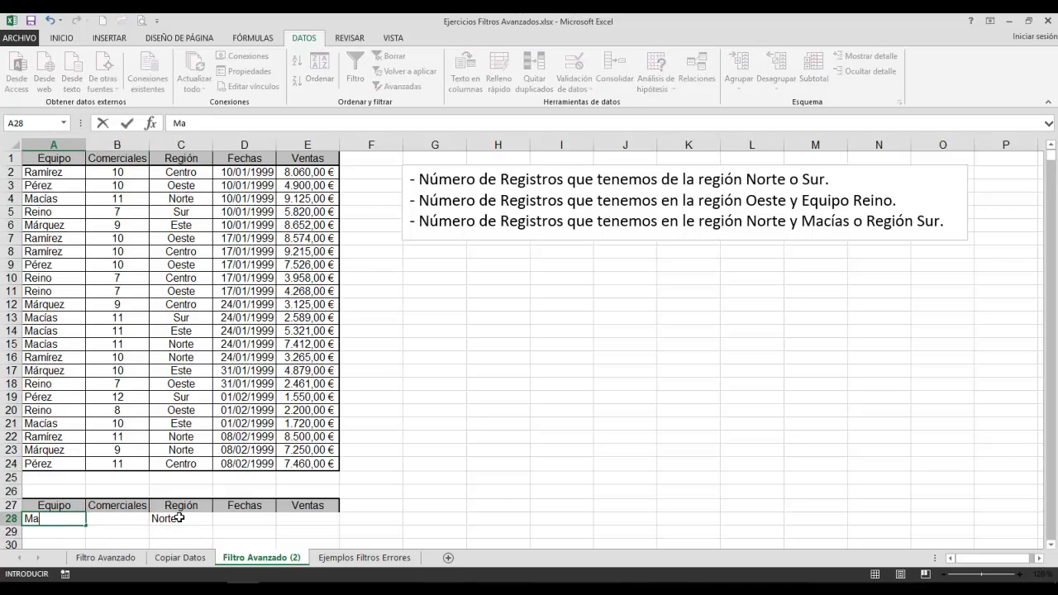
pyautogui.write('cías')
pyautogui.press('Tab')
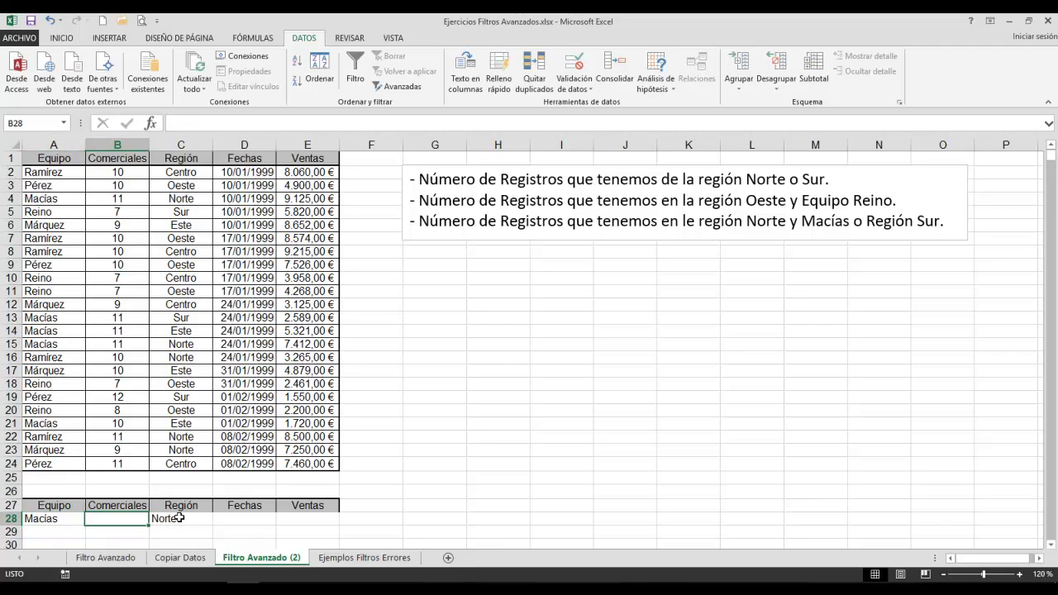
pyautogui.click(179, 517)
pyautogui.press('Return')
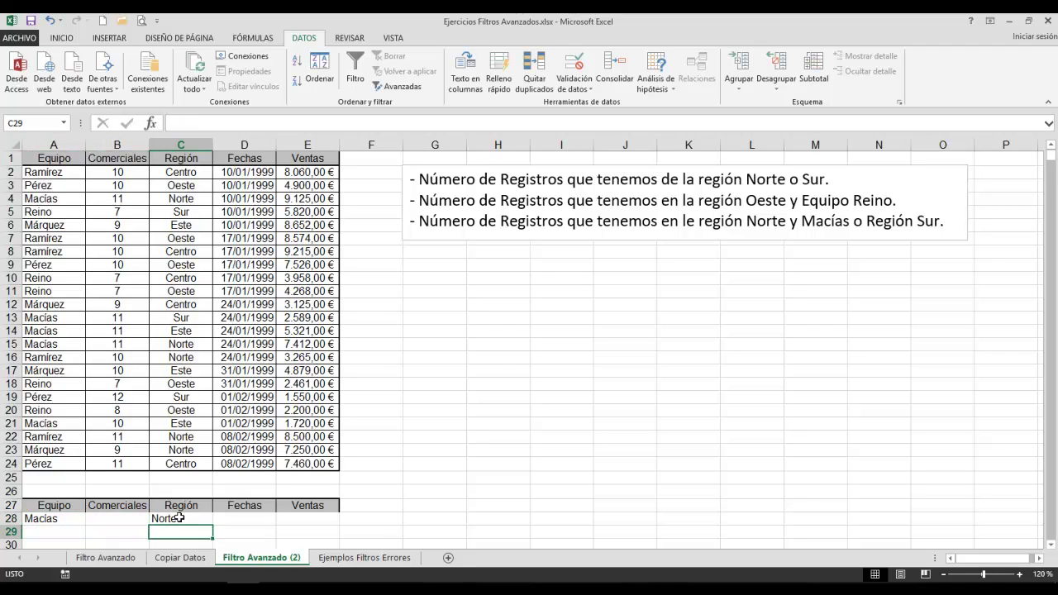
pyautogui.write('Sur')
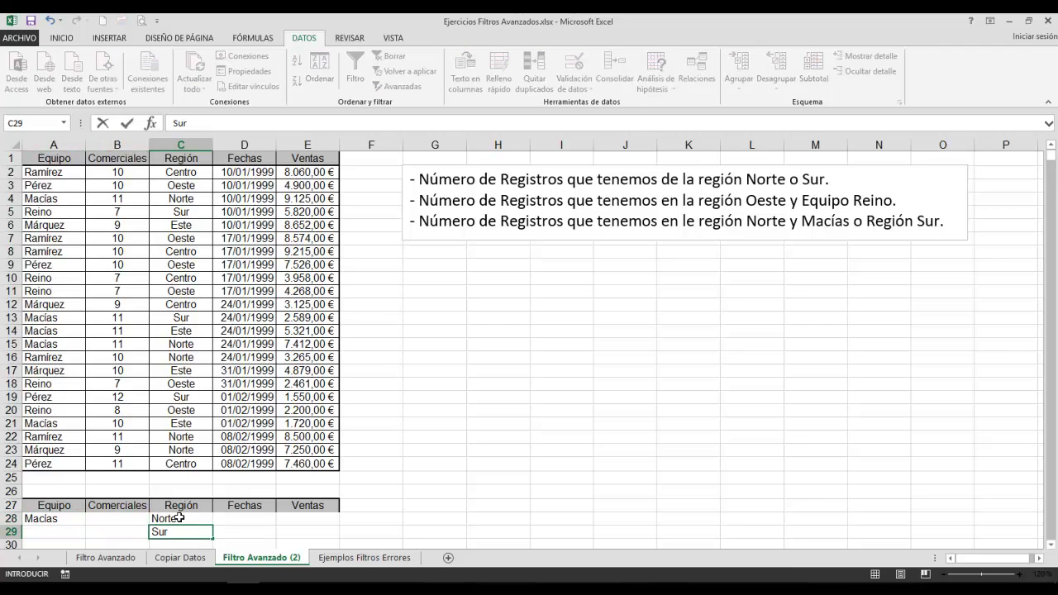
# Review the combined AND criteria in row 28 and the OR criterion in C29.
pyautogui.press('Up')
pyautogui.press('Left')
pyautogui.press('Left')
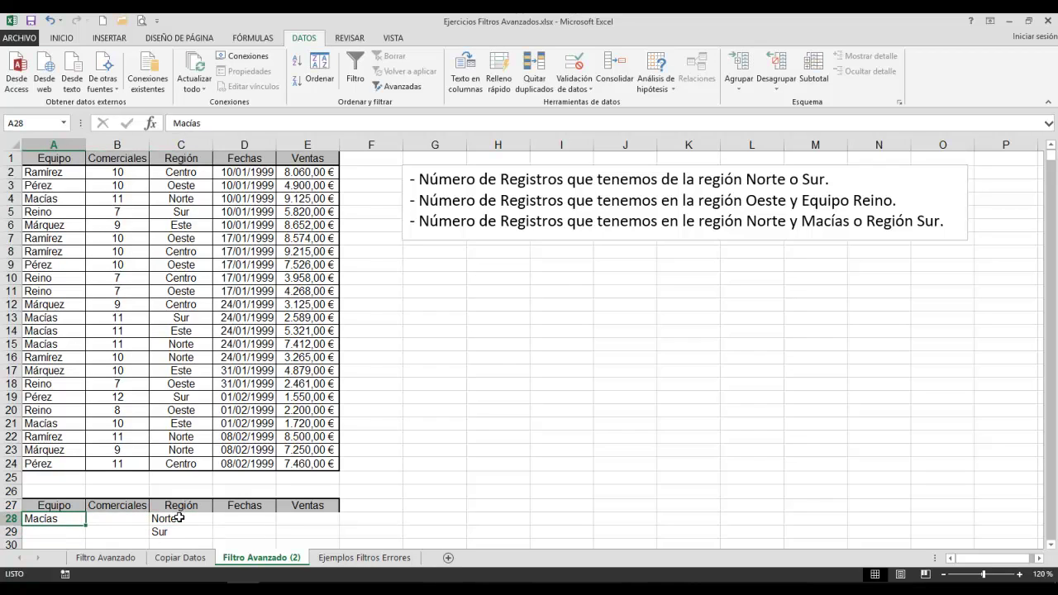
pyautogui.press('Right')
pyautogui.press('Right')
pyautogui.press('Right')
pyautogui.press('Left')
pyautogui.press('Left')
pyautogui.press('Left')
pyautogui.press('Right')
pyautogui.press('Right')
pyautogui.press('Down')
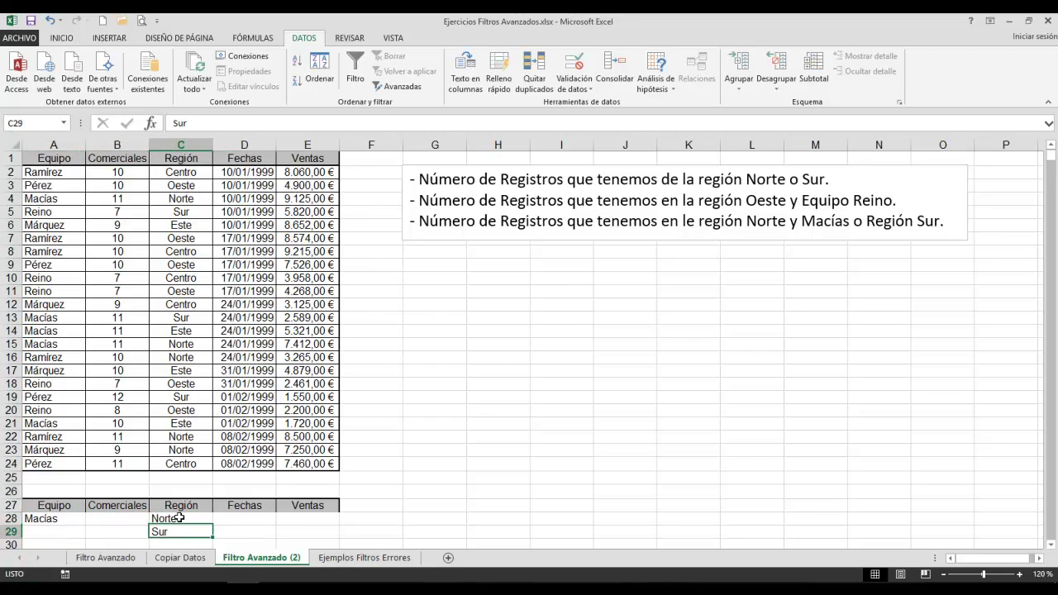
pyautogui.press('Up')
pyautogui.press('Down')
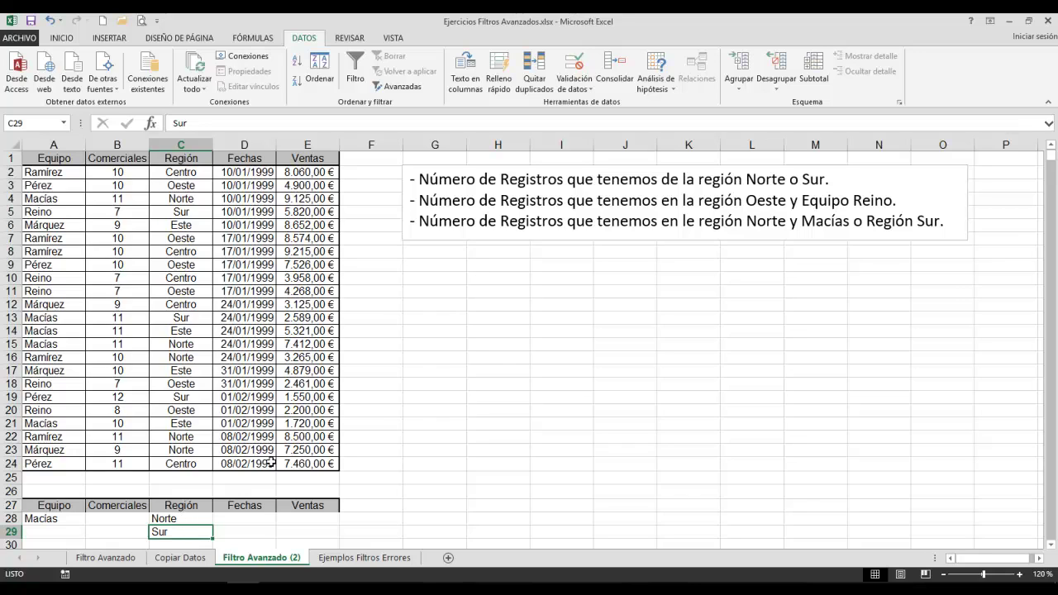
# Filter the sales list A1:E24 in place with an advanced filter, using A27:E29 as the criteria range.
pyautogui.click(191, 303)
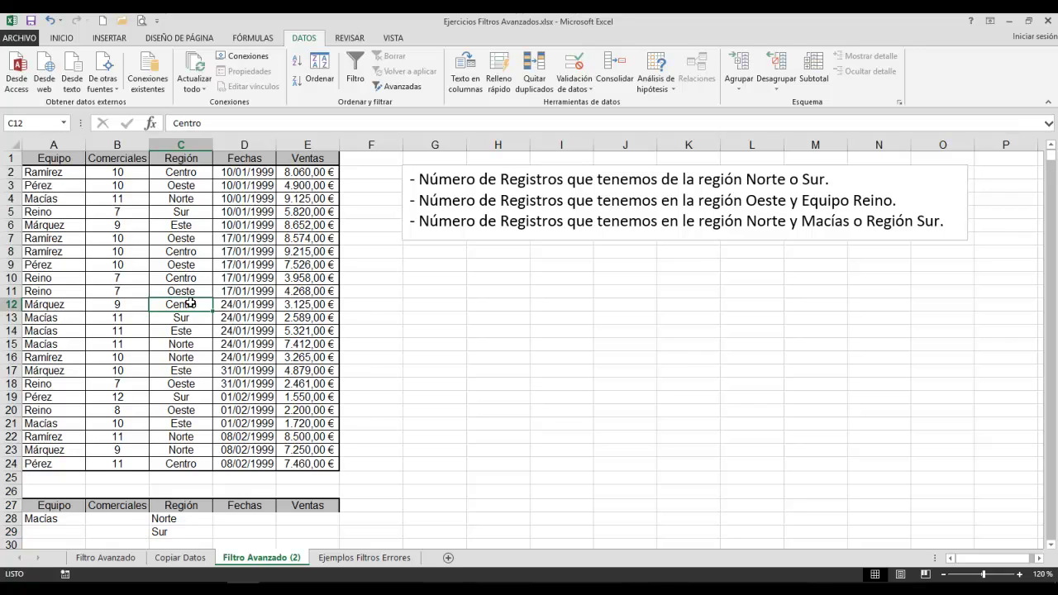
pyautogui.click(396, 93)
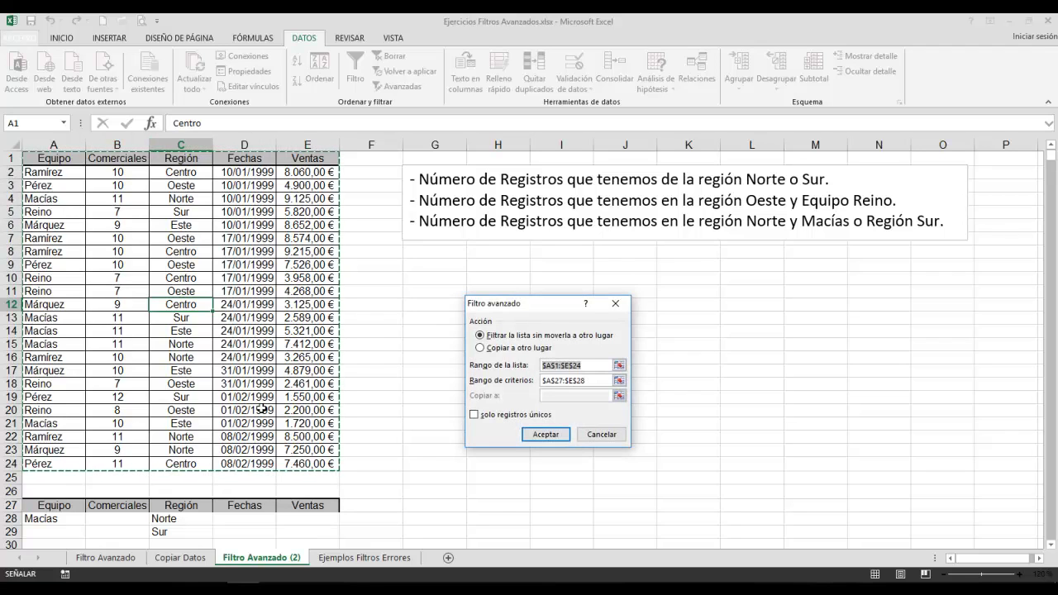
pyautogui.click(619, 381)
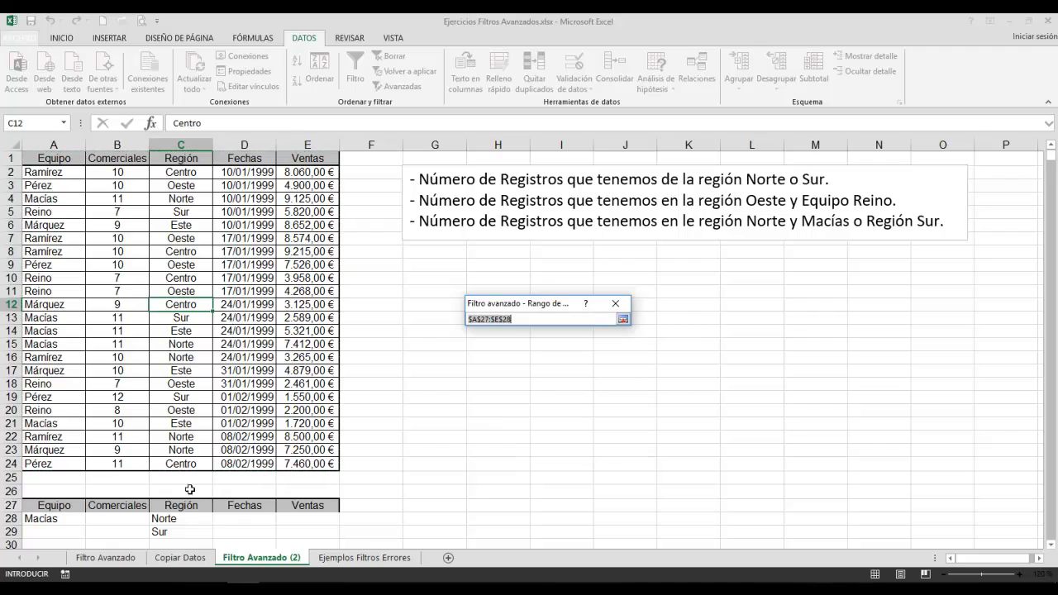
pyautogui.click(31, 505)
pyautogui.moveTo(31, 505); pyautogui.dragTo(296, 528)
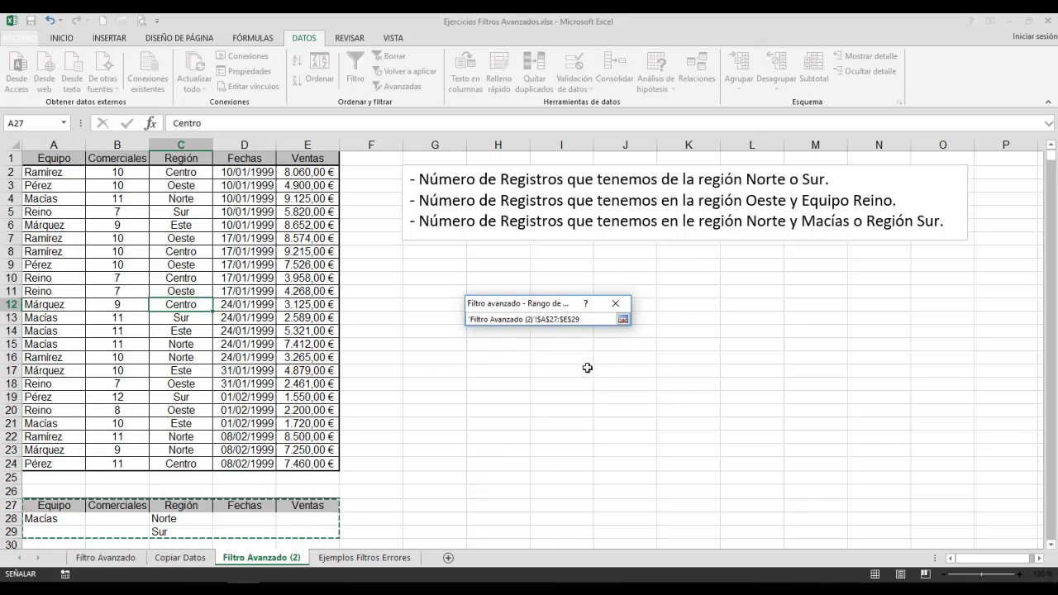
pyautogui.click(623, 320)
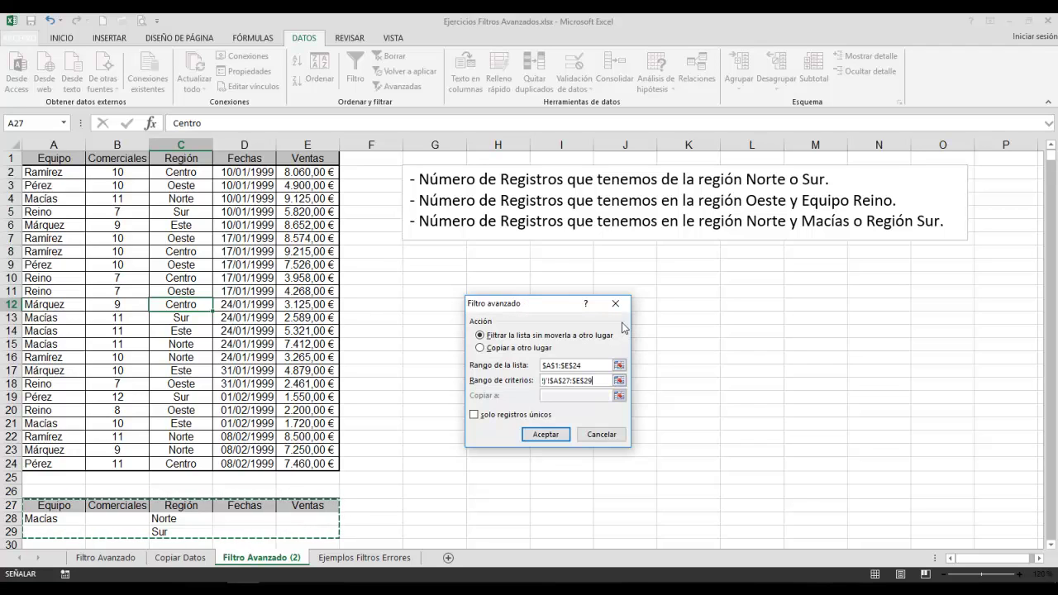
pyautogui.click(553, 439)
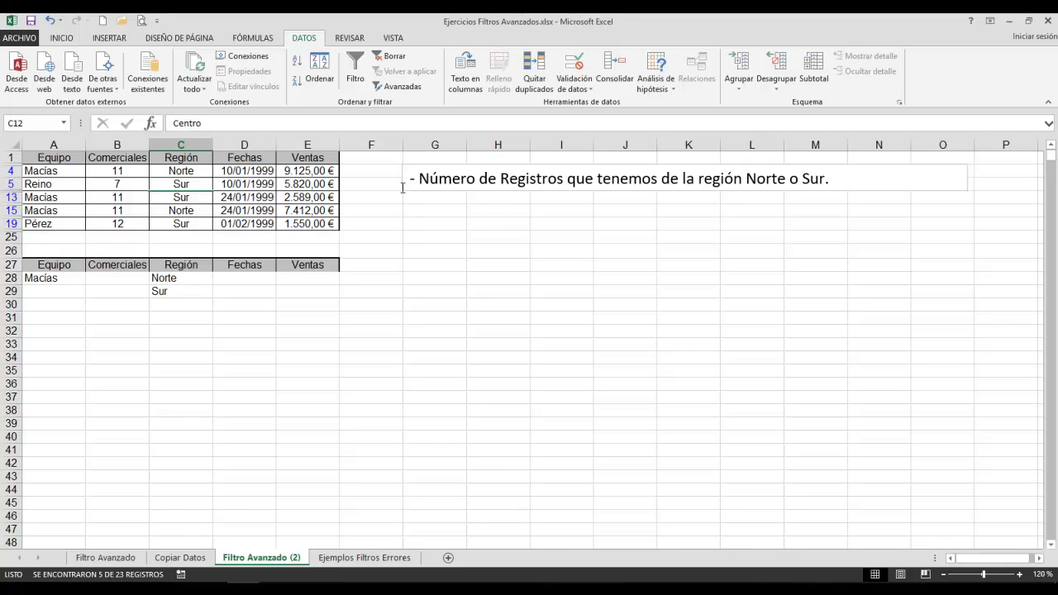
# Clear the filter from the sales list and open the Ejemplos Filtros Errores sheet.
pyautogui.click(395, 58)
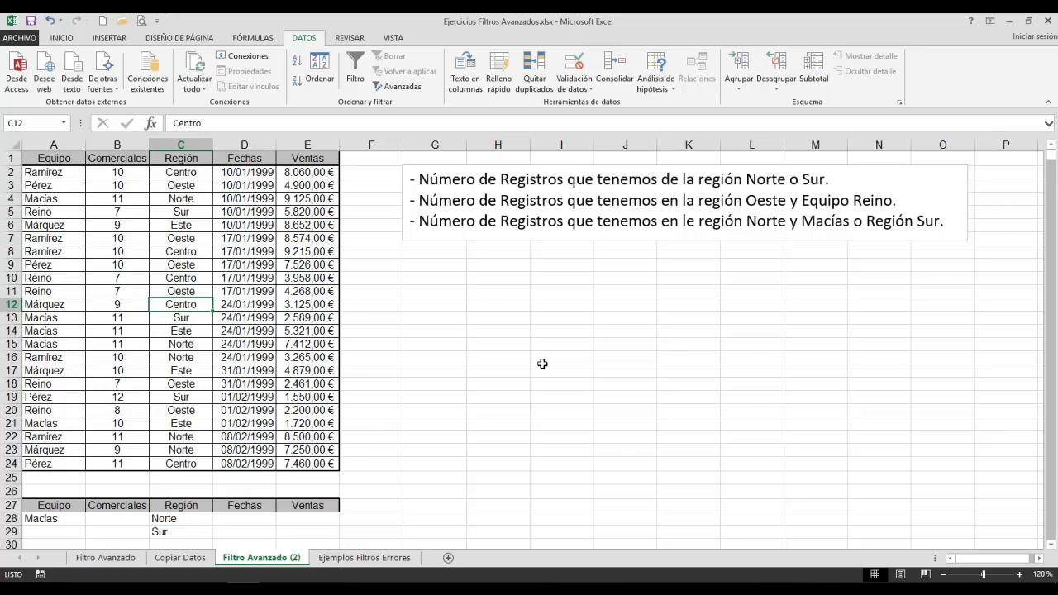
pyautogui.click(387, 559)
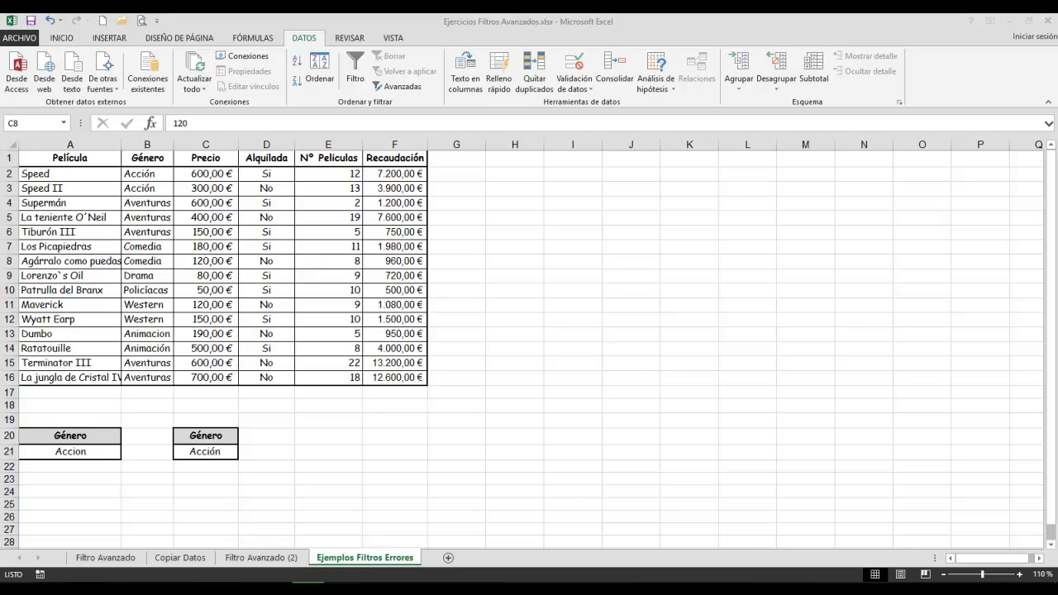
pyautogui.click(72, 459)
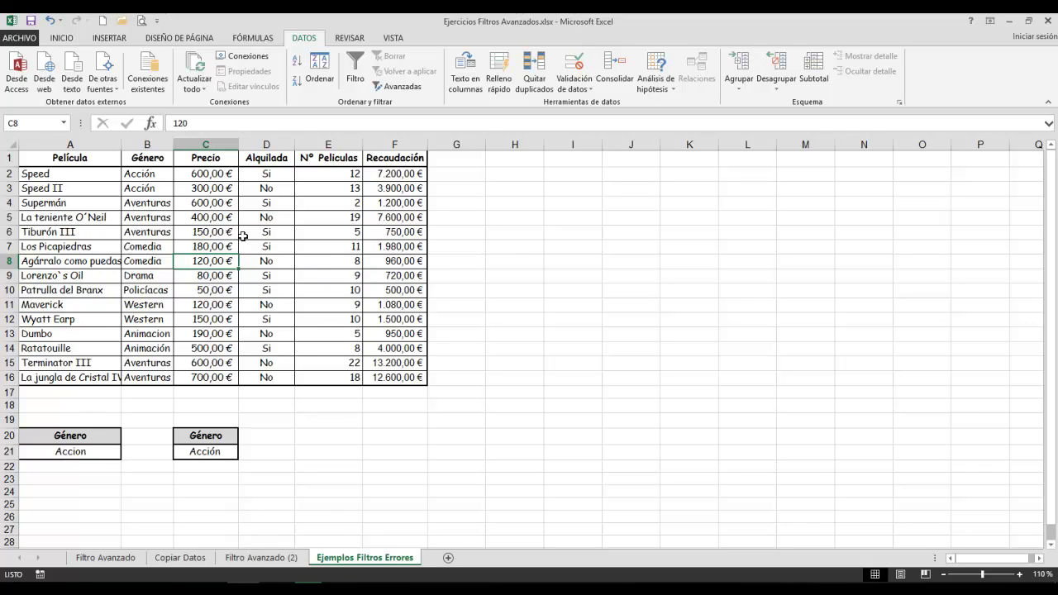
# Filter the film list A1:F16 in place with an advanced filter, using A20:A21 as the criteria range.
pyautogui.click(396, 86)
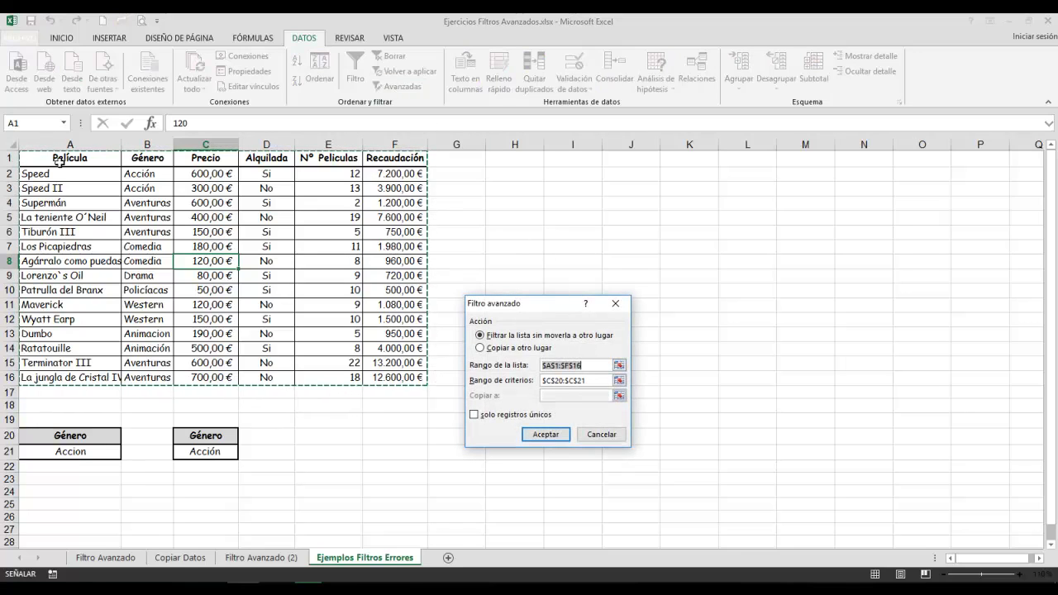
pyautogui.click(618, 380)
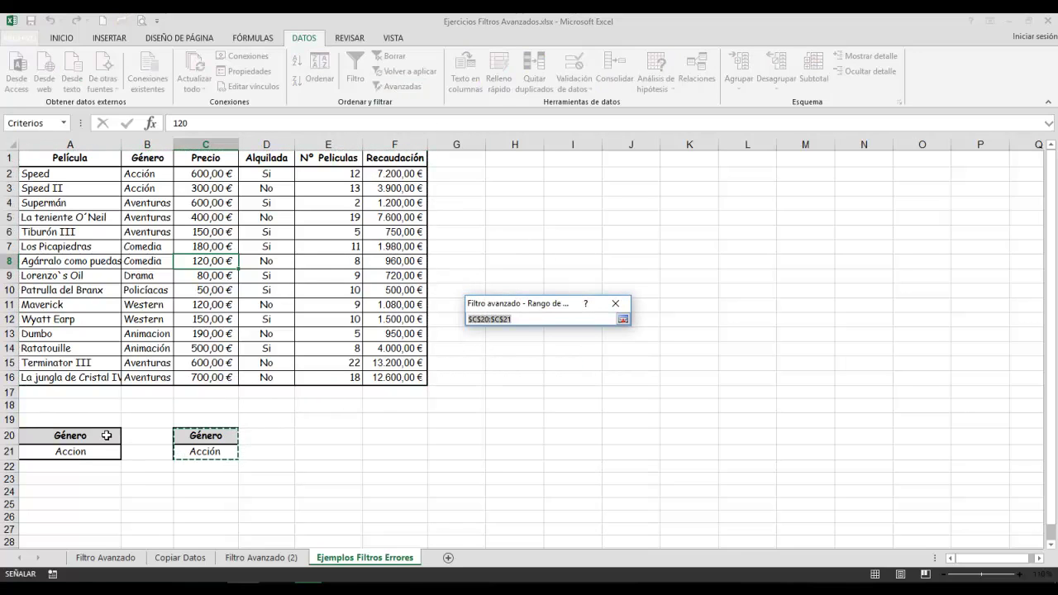
pyautogui.moveTo(107, 436); pyautogui.dragTo(104, 452)
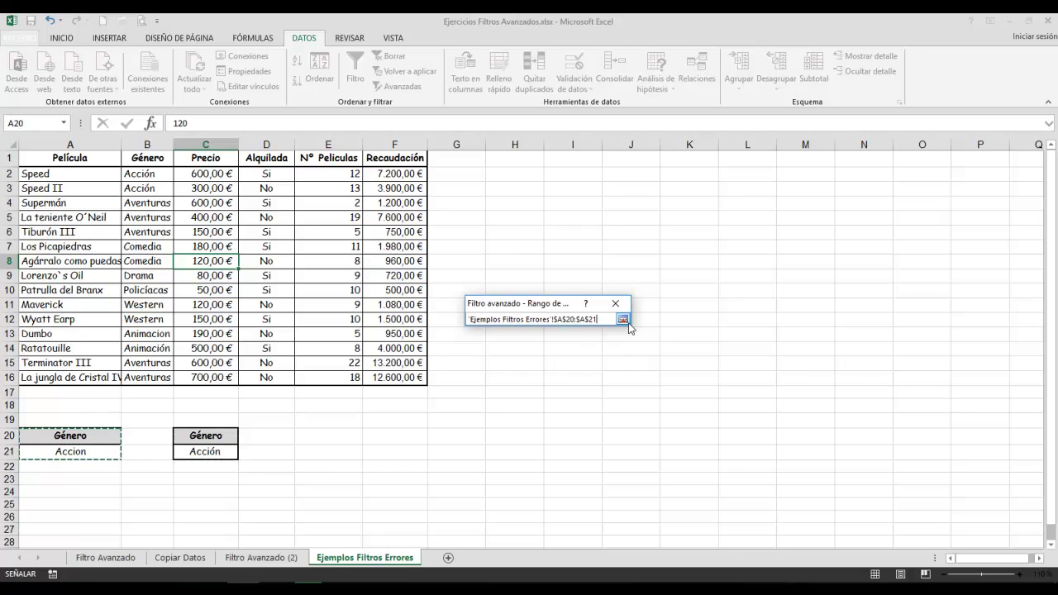
pyautogui.click(626, 321)
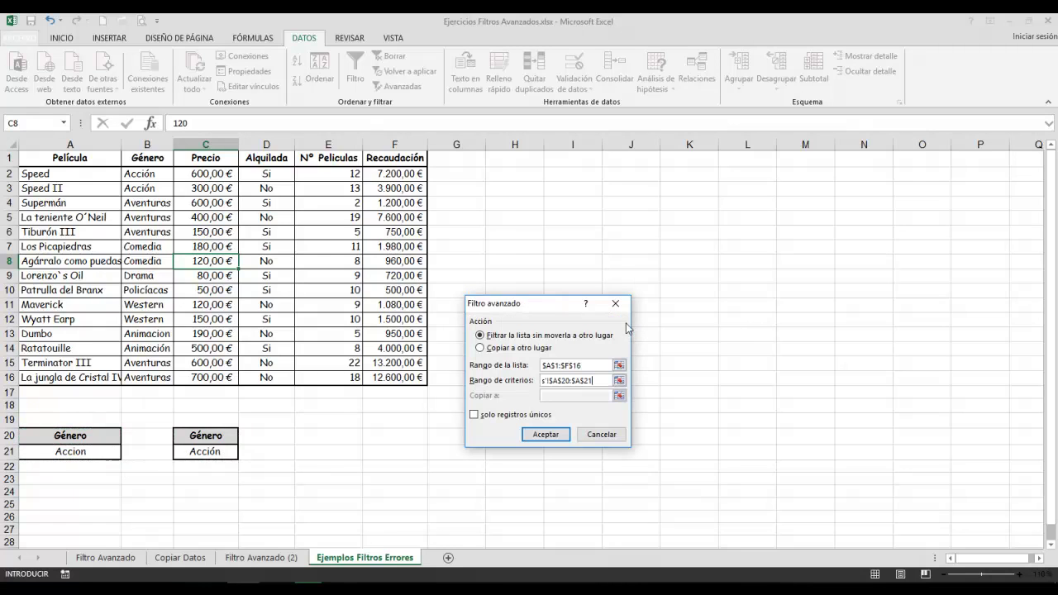
pyautogui.click(545, 436)
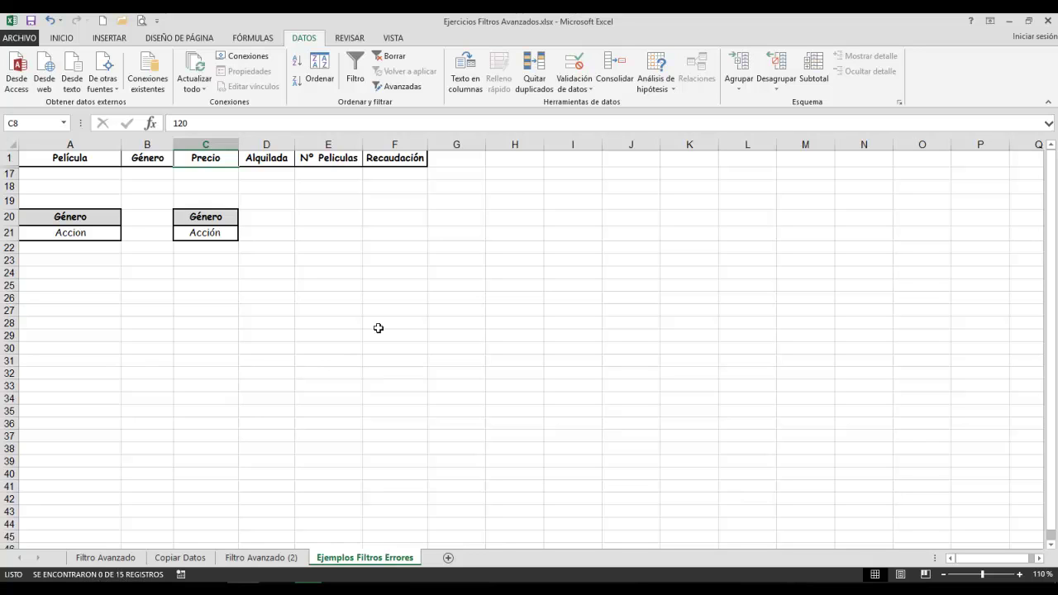
# Clear the filter from the film list and check the criterion text in C21 for a trailing space.
pyautogui.click(392, 58)
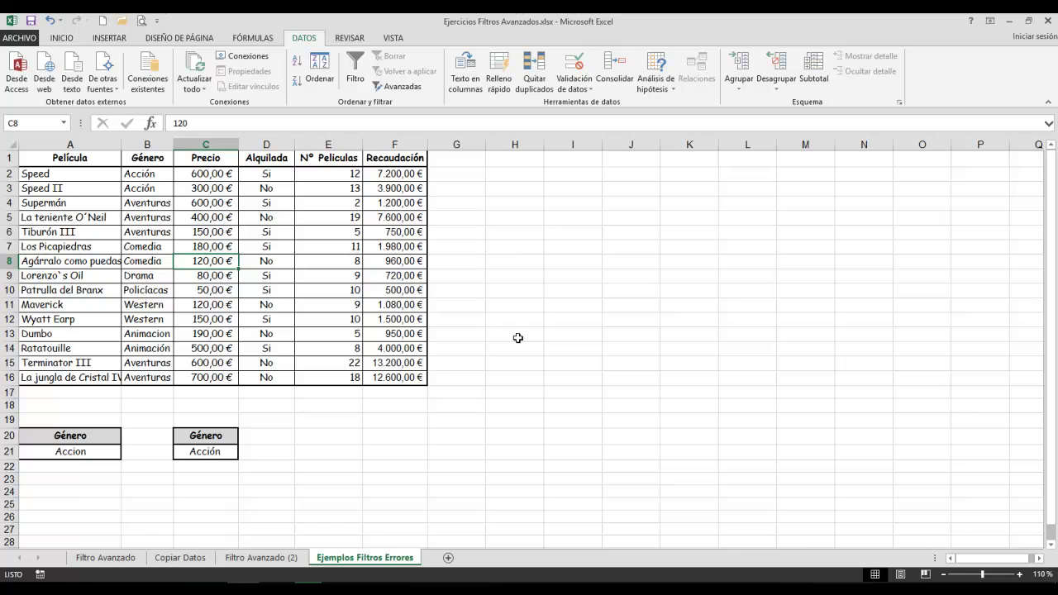
pyautogui.doubleClick(234, 454)
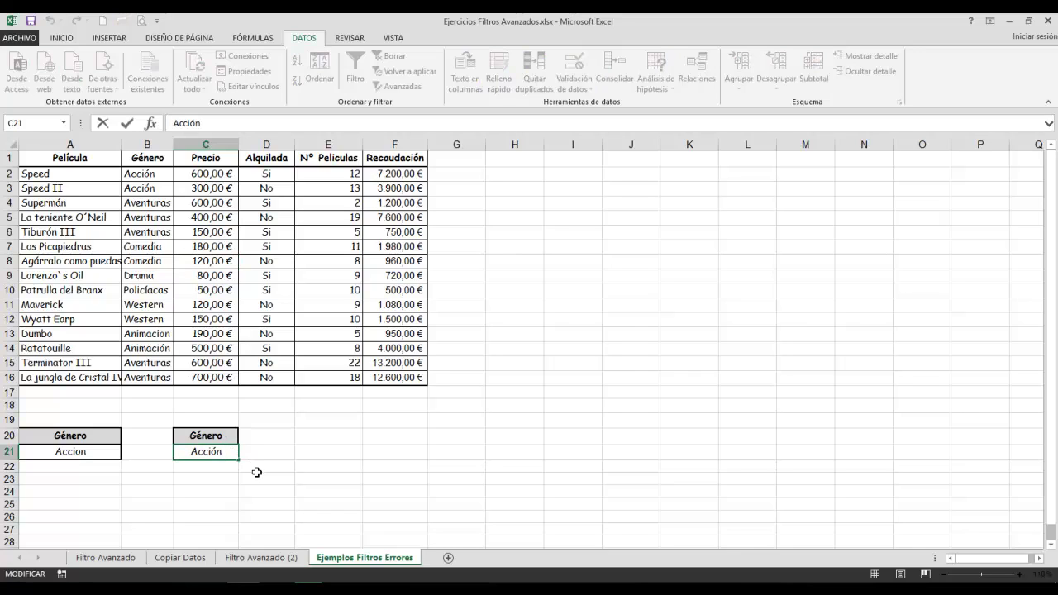
pyautogui.press('Right')
pyautogui.press('Left')
pyautogui.press('Right')
pyautogui.press('Left')
pyautogui.press('Right')
pyautogui.click(315, 265)
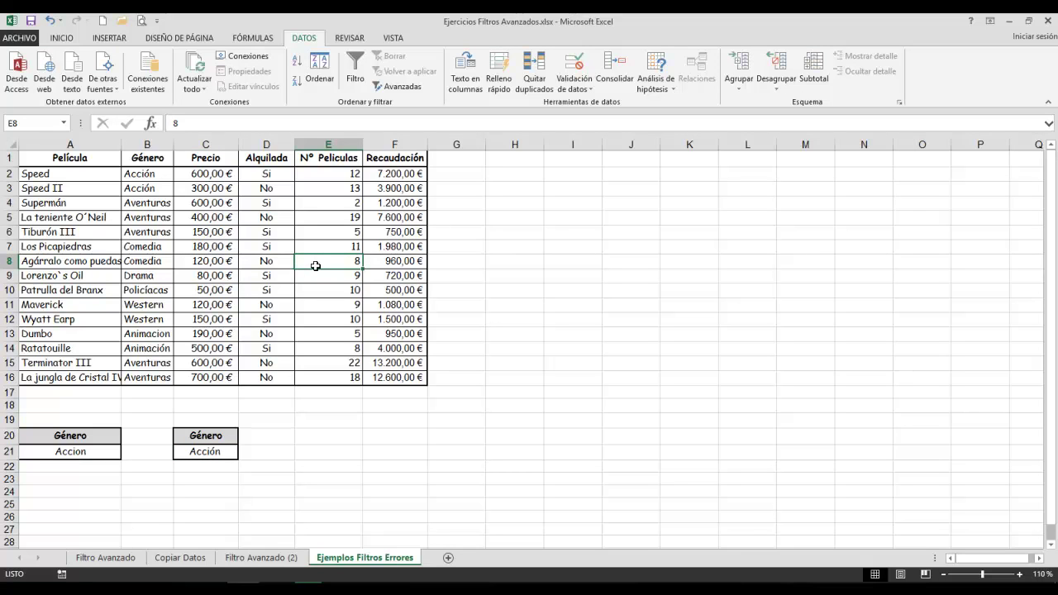
# Run the advanced filter on the film list A1:F16 in place with C20:C21 as the criteria range.
pyautogui.click(403, 87)
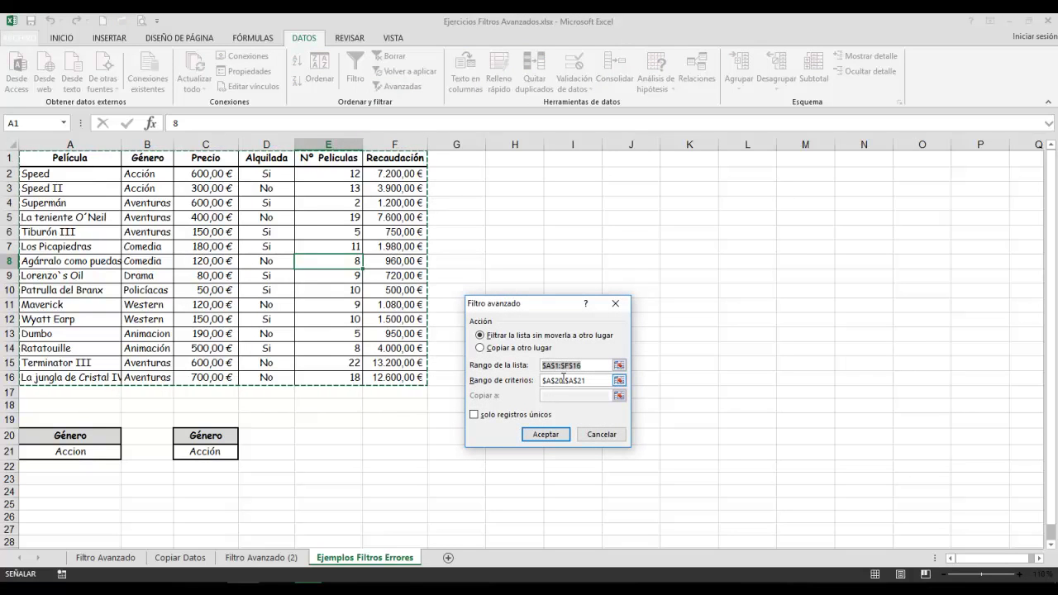
pyautogui.click(618, 381)
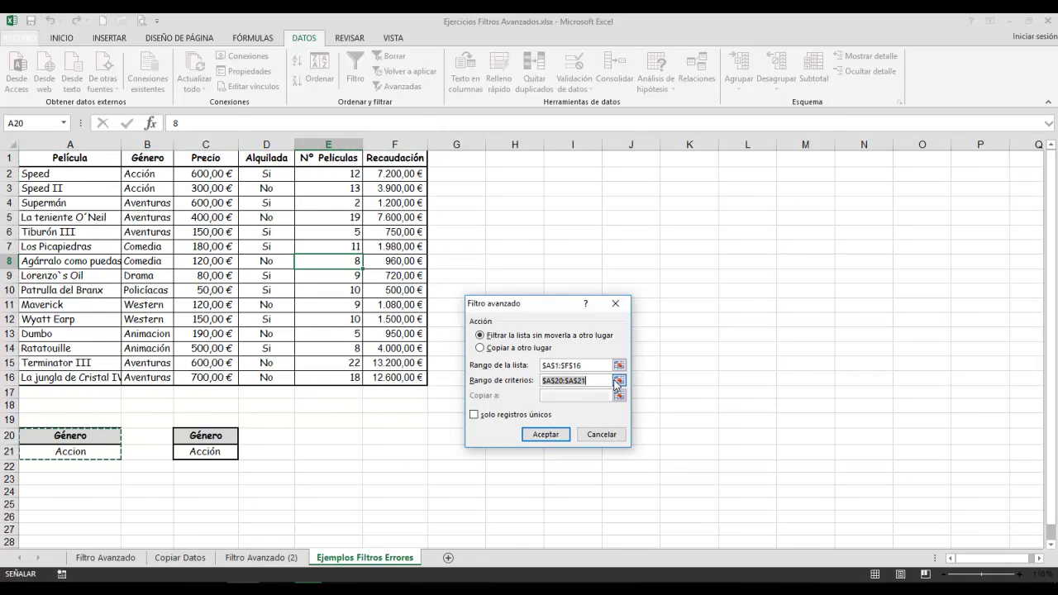
pyautogui.moveTo(202, 436); pyautogui.dragTo(206, 450)
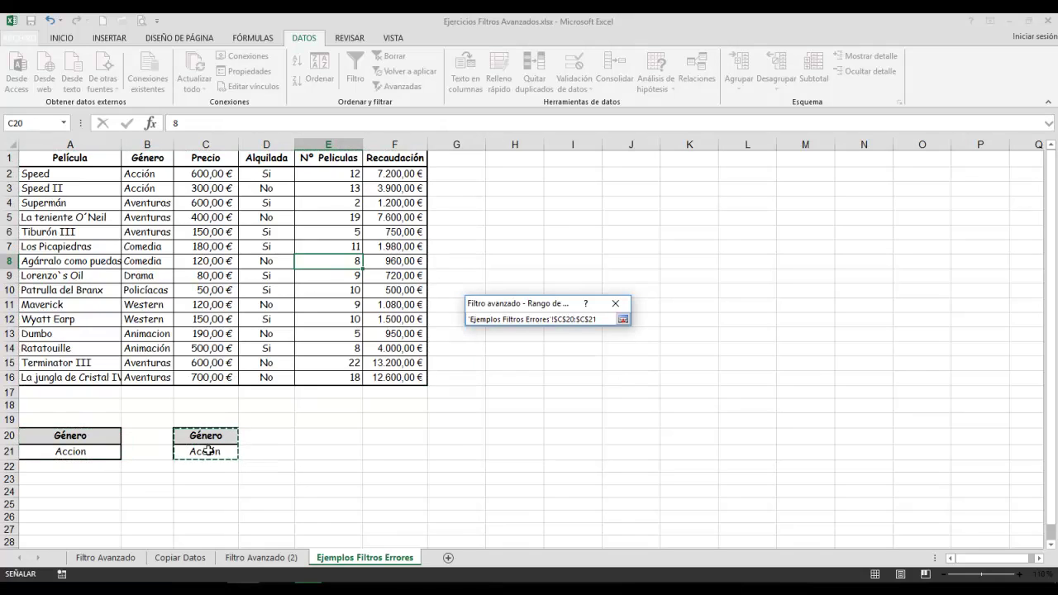
pyautogui.click(622, 320)
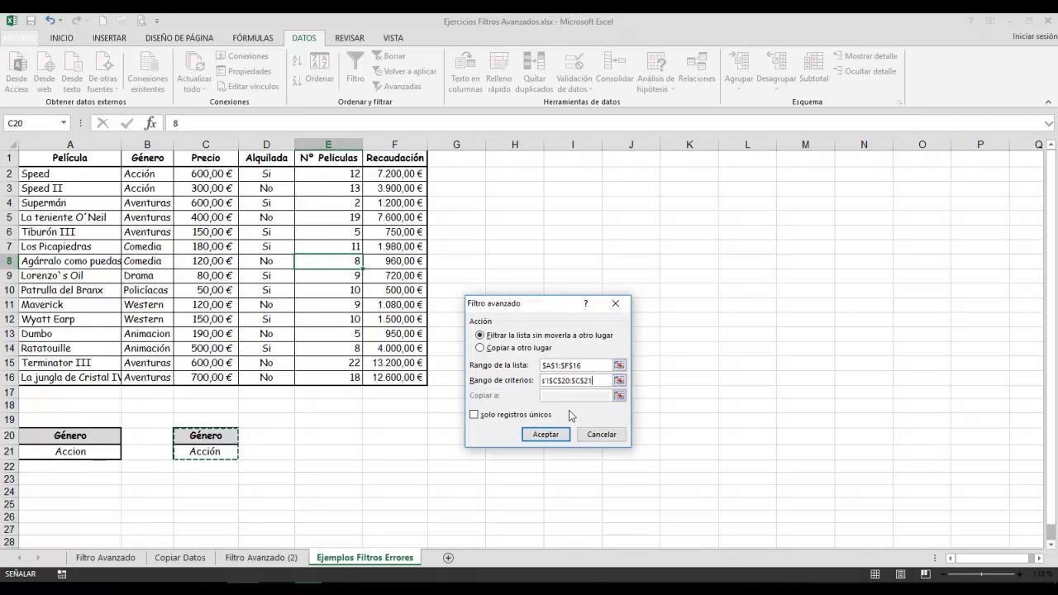
pyautogui.click(547, 434)
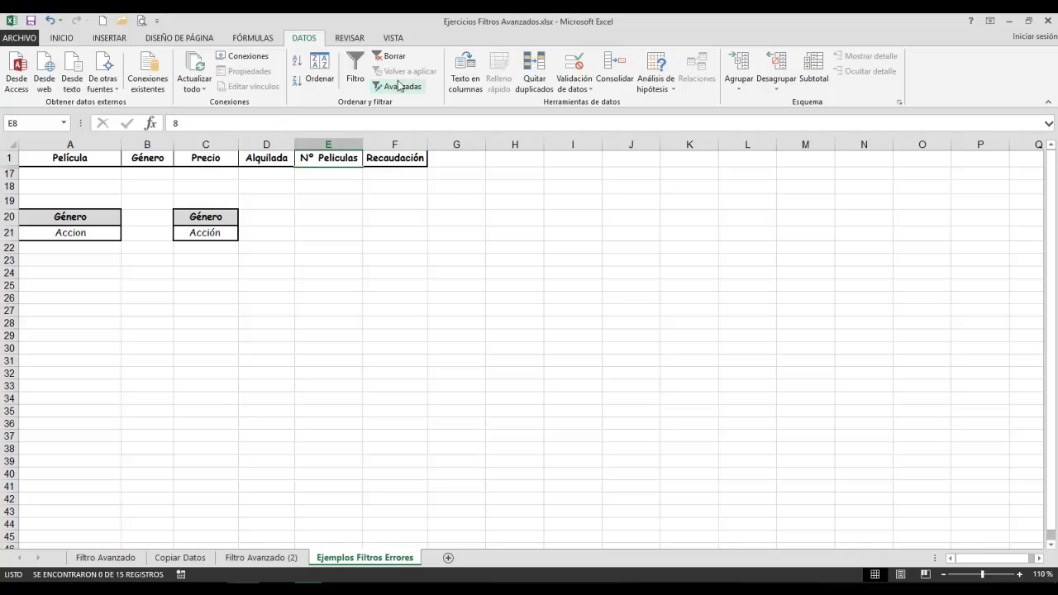
# Clear the filter and remove the trailing space after Acción in criterion cell C21.
pyautogui.click(388, 56)
pyautogui.doubleClick(228, 450)
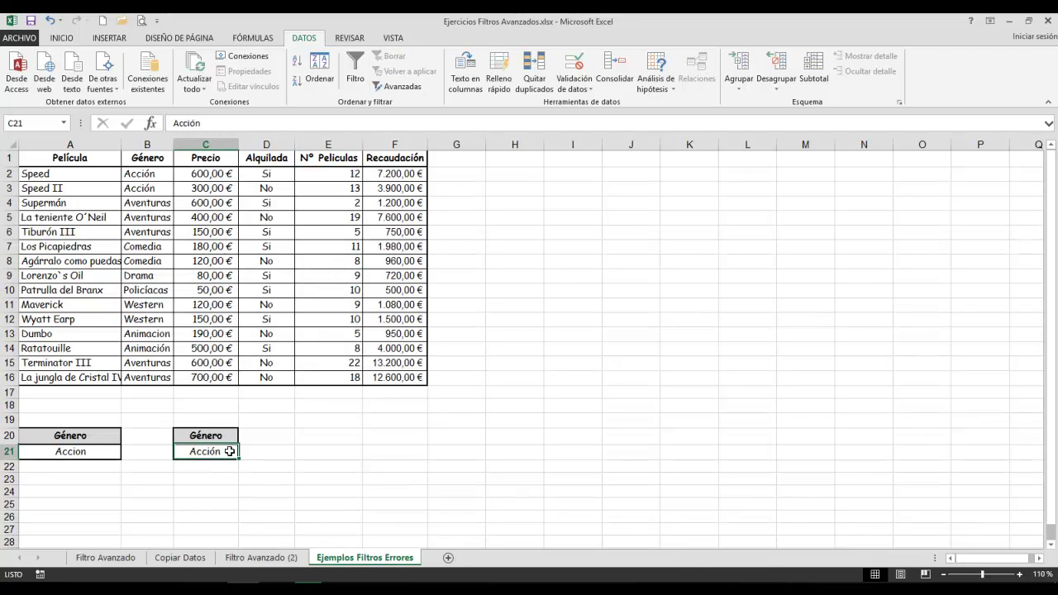
pyautogui.press('BackSpace')
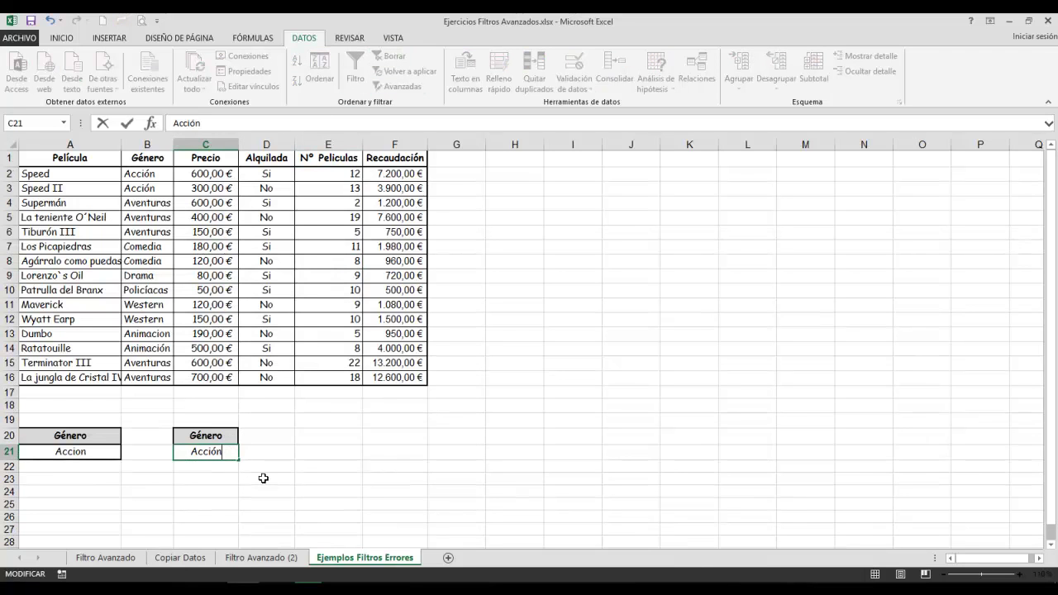
pyautogui.press('Return')
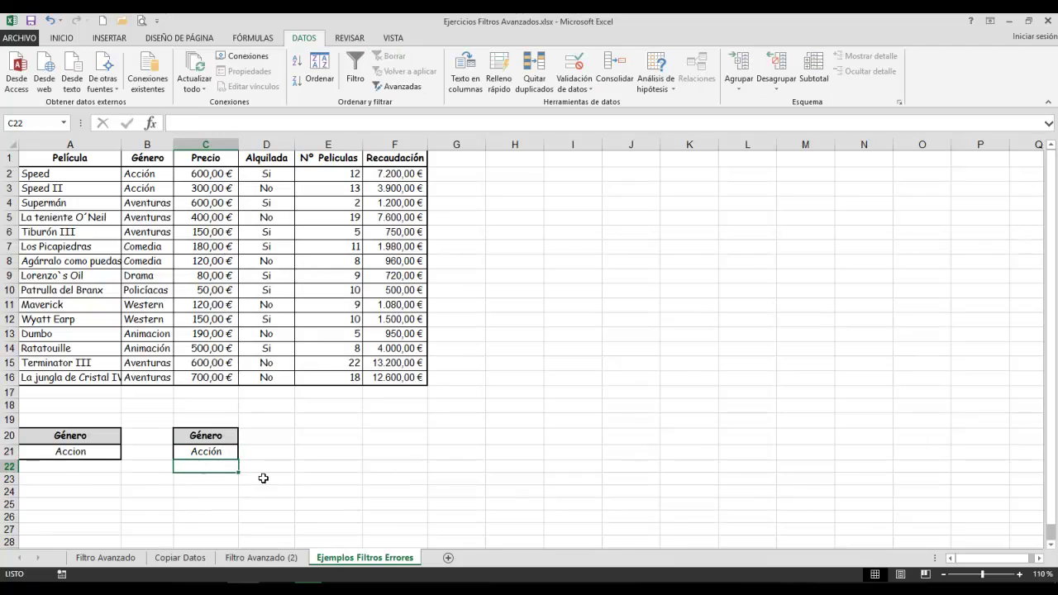
# Reapply the advanced filter to A1:F16 in place with the corrected criteria C20:C21, and clear the filter.
pyautogui.click(304, 315)
pyautogui.click(401, 86)
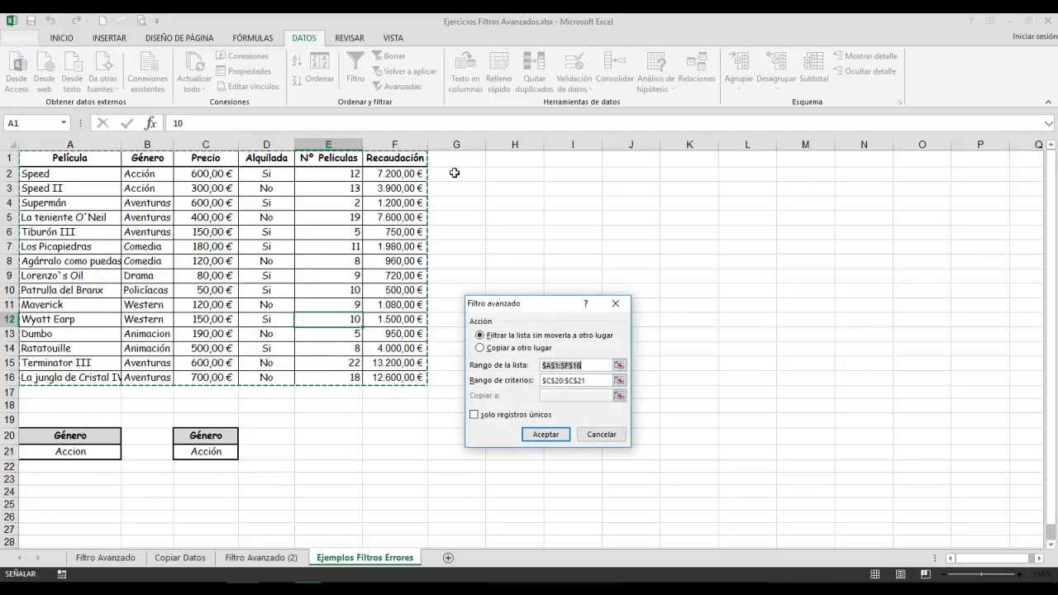
pyautogui.click(618, 380)
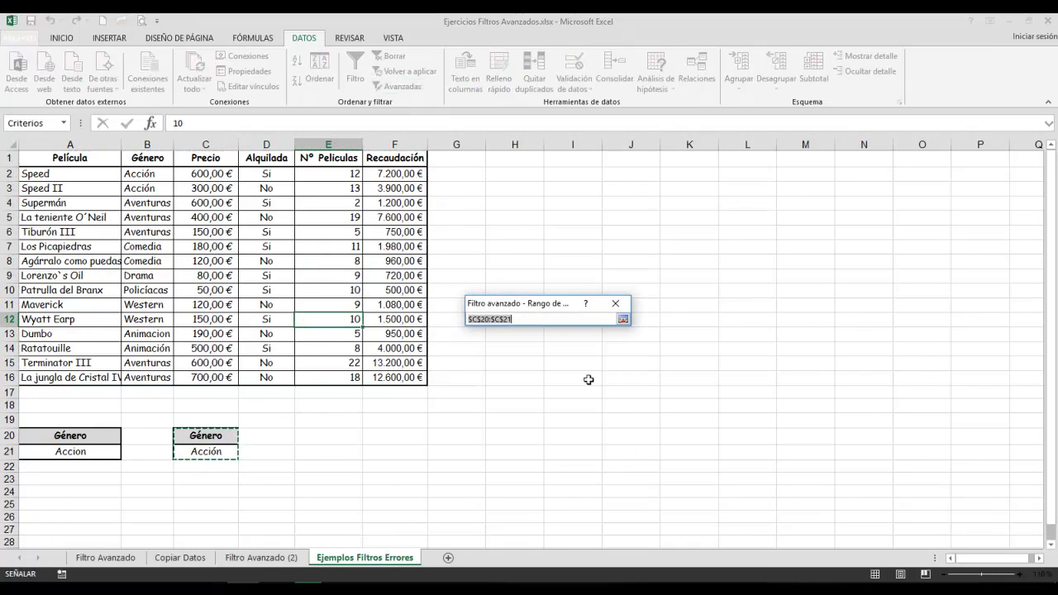
pyautogui.click(622, 319)
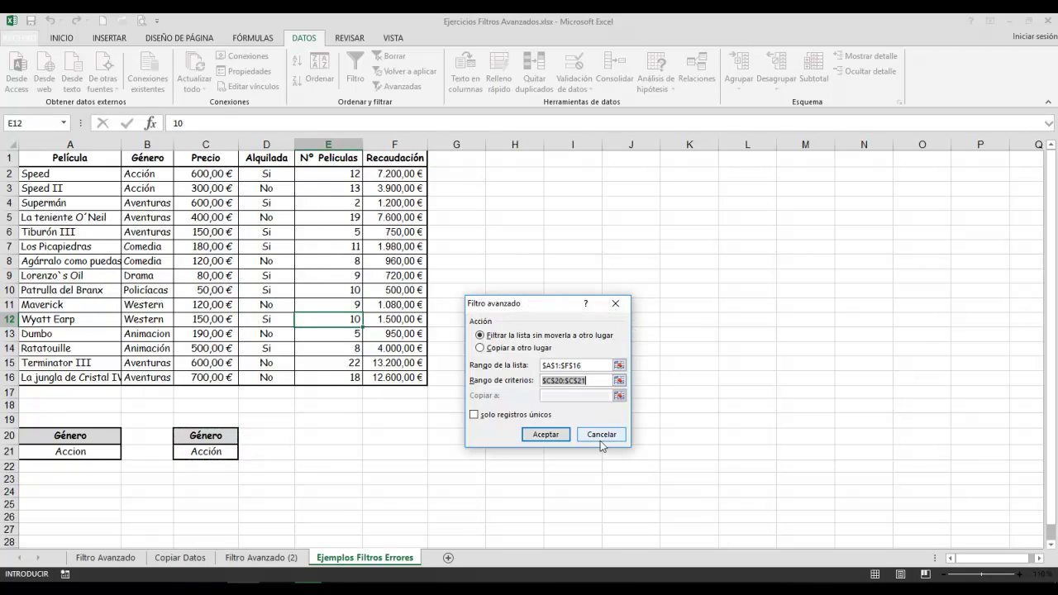
pyautogui.click(546, 435)
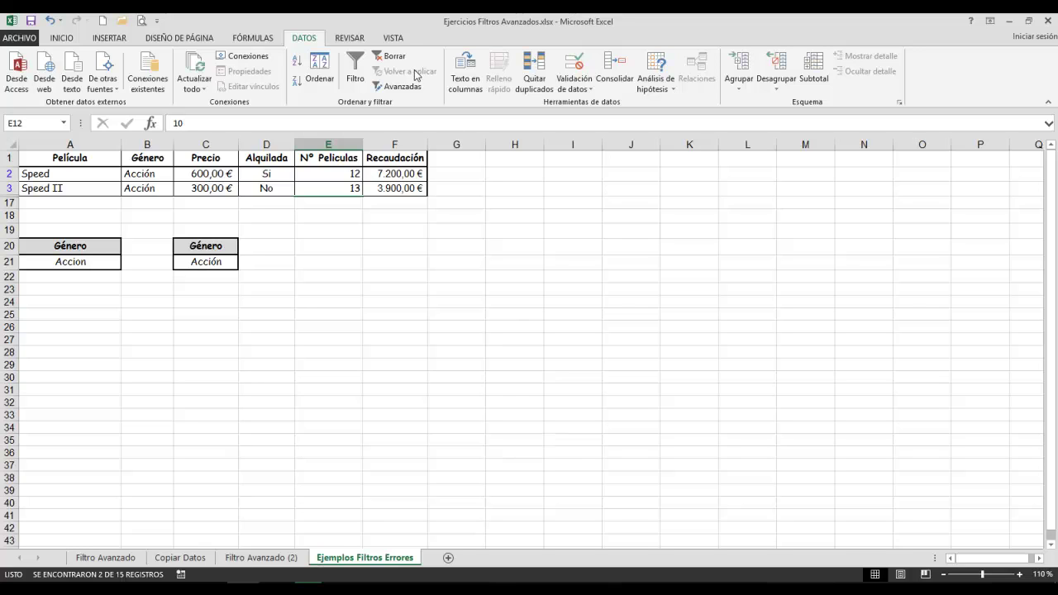
pyautogui.click(388, 55)
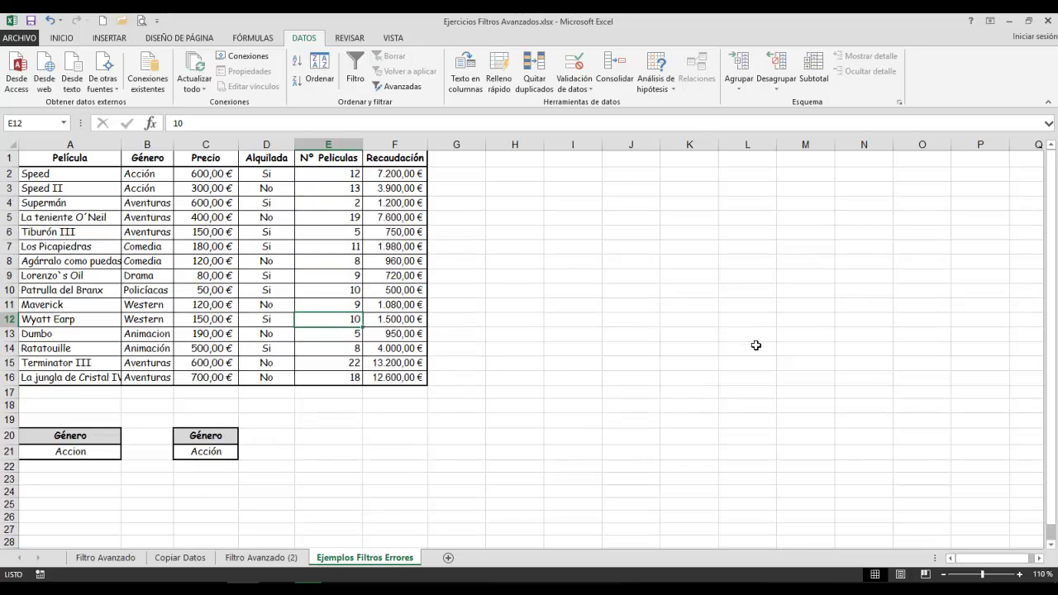